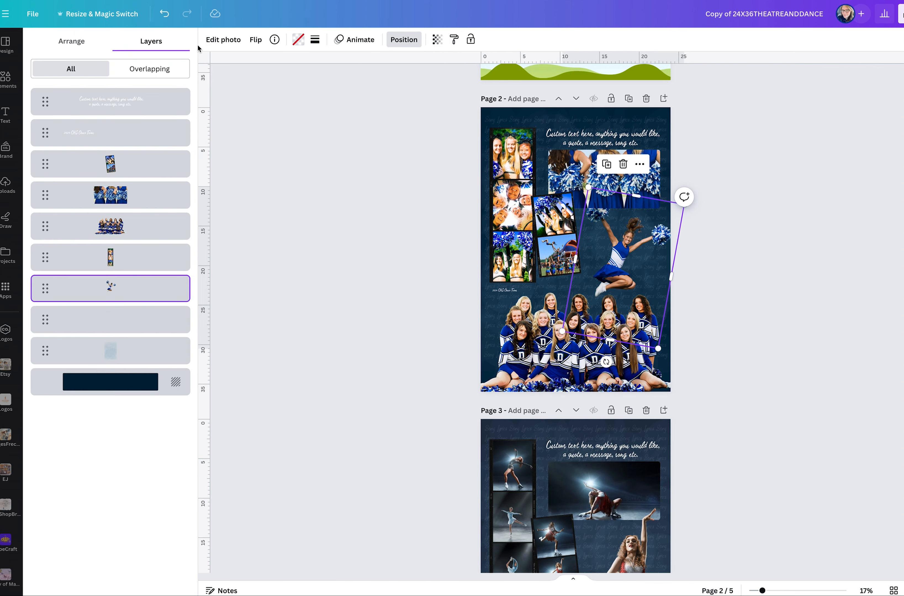
# Bring the jumping cheerleader cut-out on page 2 to the front of all layers.
pyautogui.click(72, 41)
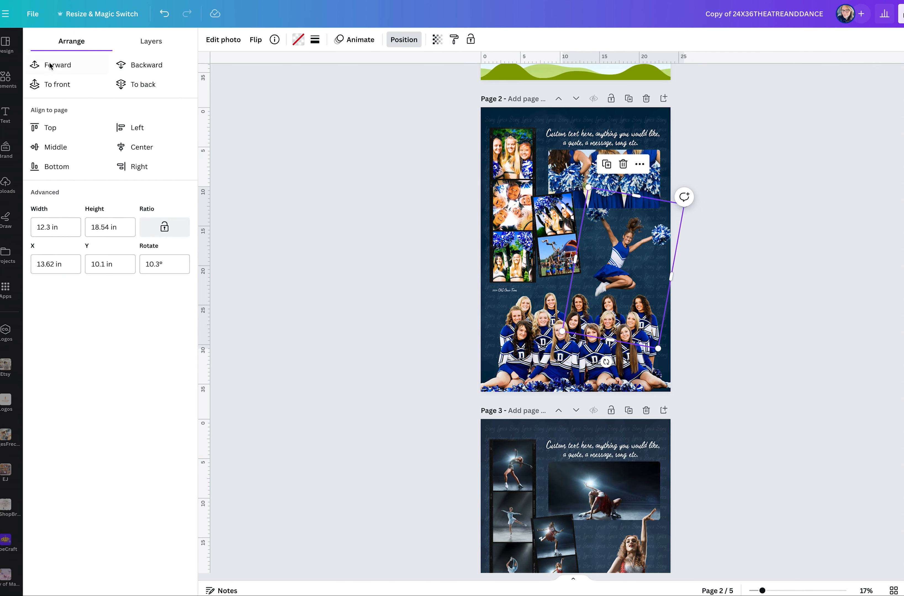
pyautogui.click(50, 84)
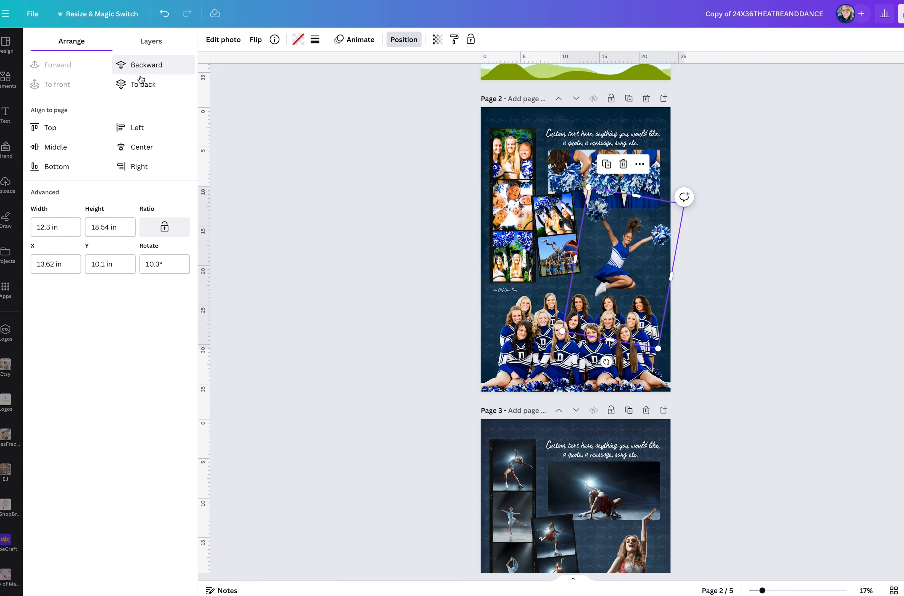
# Send the jumping cheerleader cut-out backward two levels and bring it forward again by two levels.
pyautogui.click(146, 73)
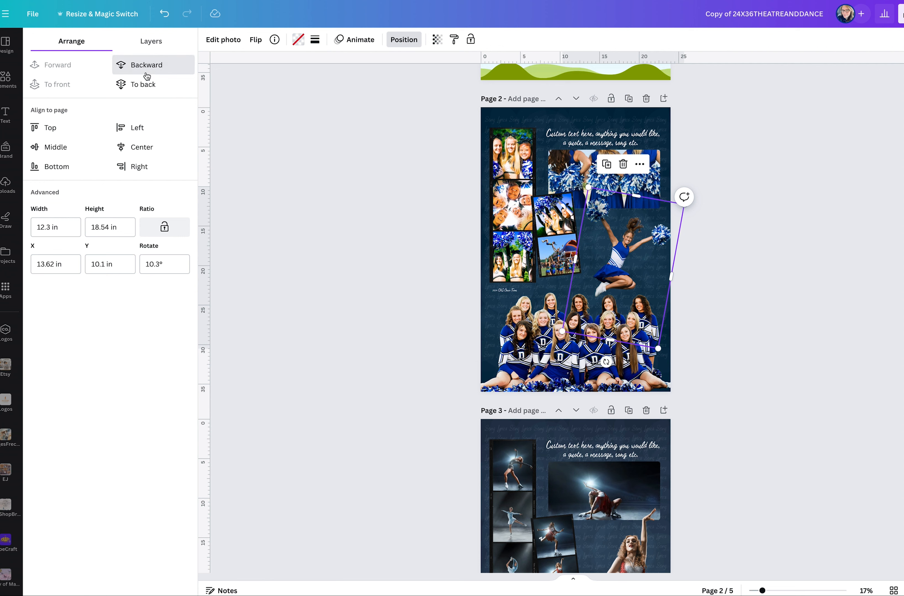
pyautogui.click(147, 74)
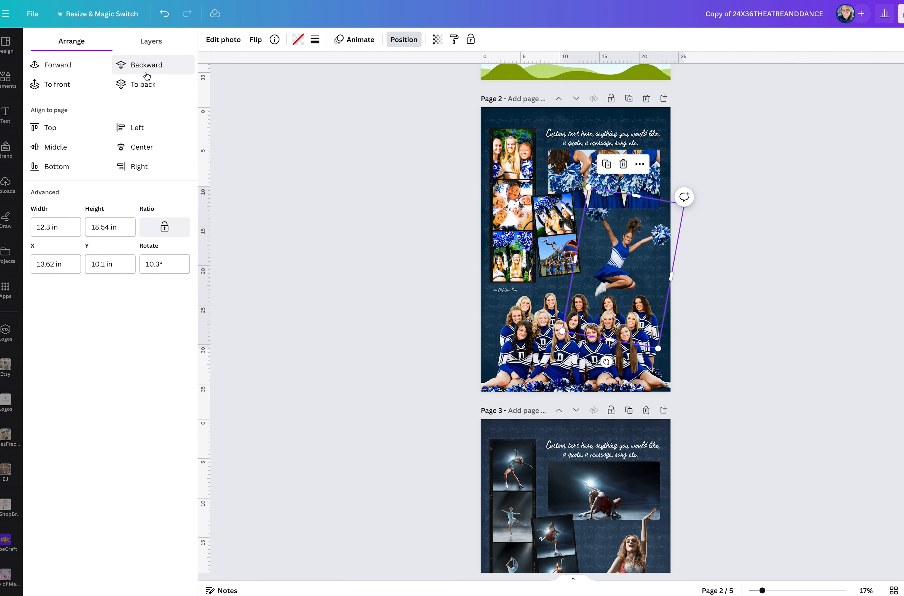
pyautogui.click(51, 67)
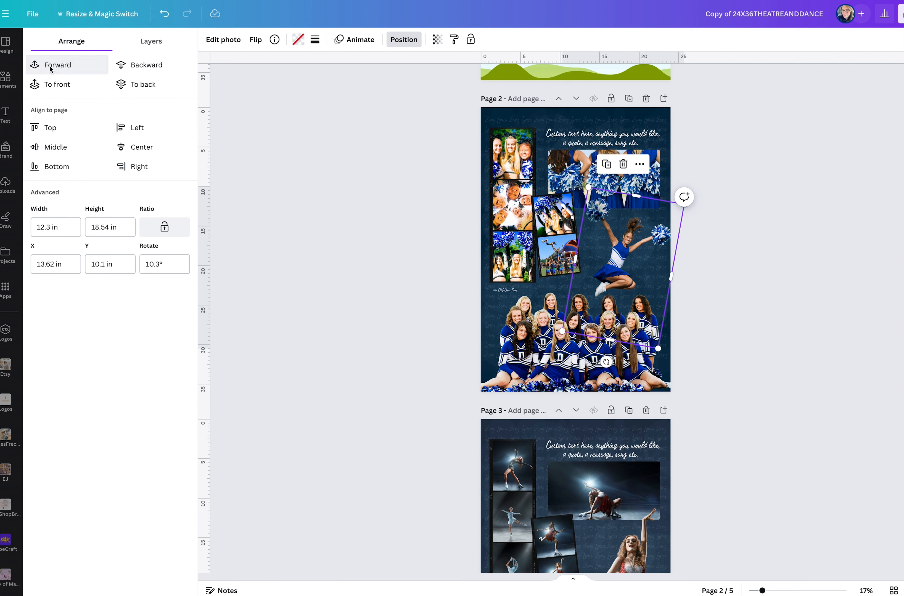
pyautogui.click(51, 69)
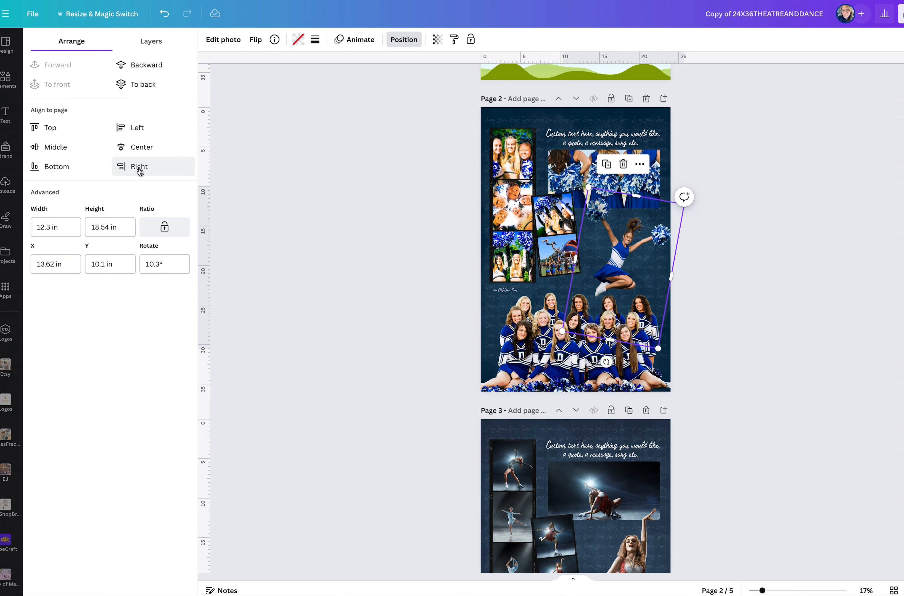
pyautogui.click(619, 265)
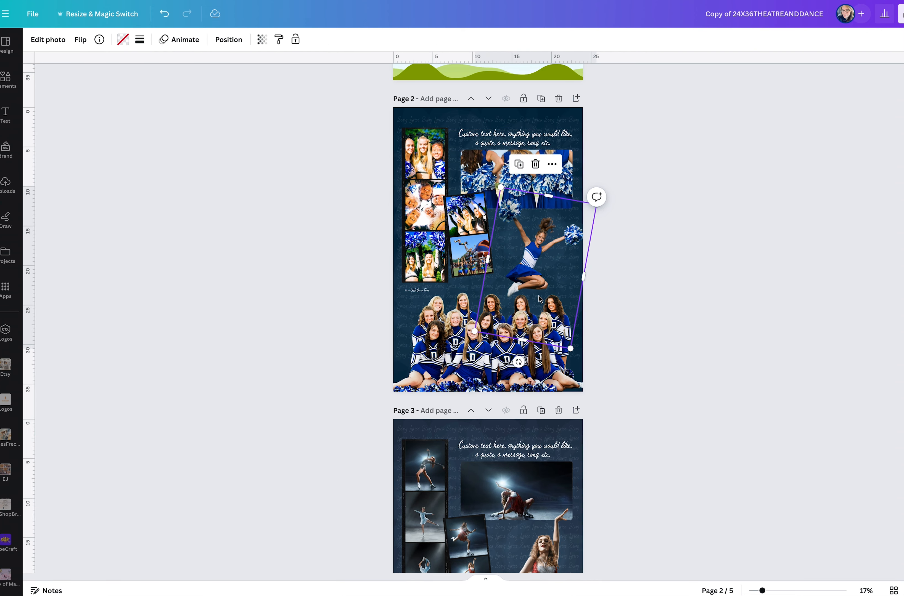
# Examine the sample layouts on pages 2 to 4, including the skater cut-outs, and compare them with page 5's empty photo frames.
pyautogui.scroll(-8, 540, 299)
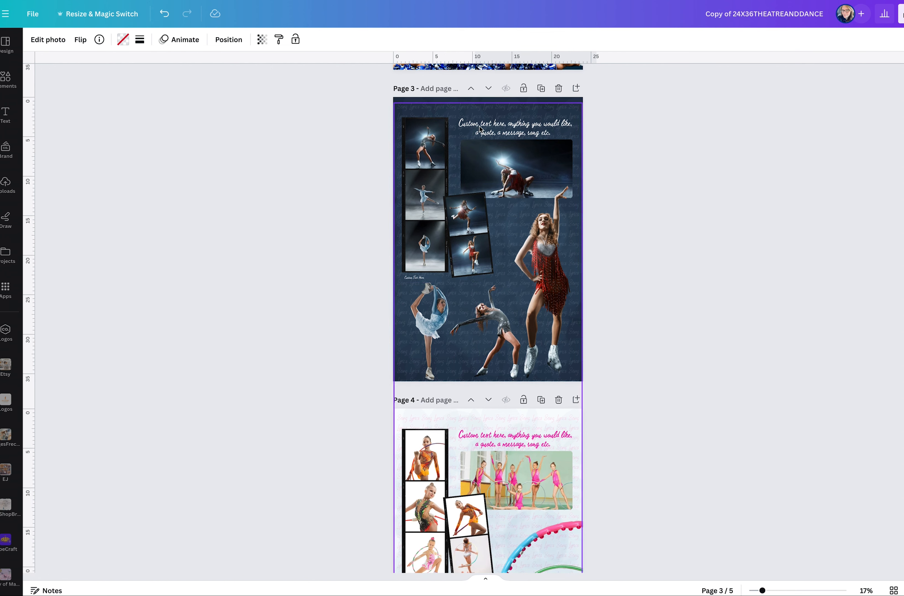
pyautogui.scroll(3, 534, 233)
pyautogui.scroll(4, 502, 147)
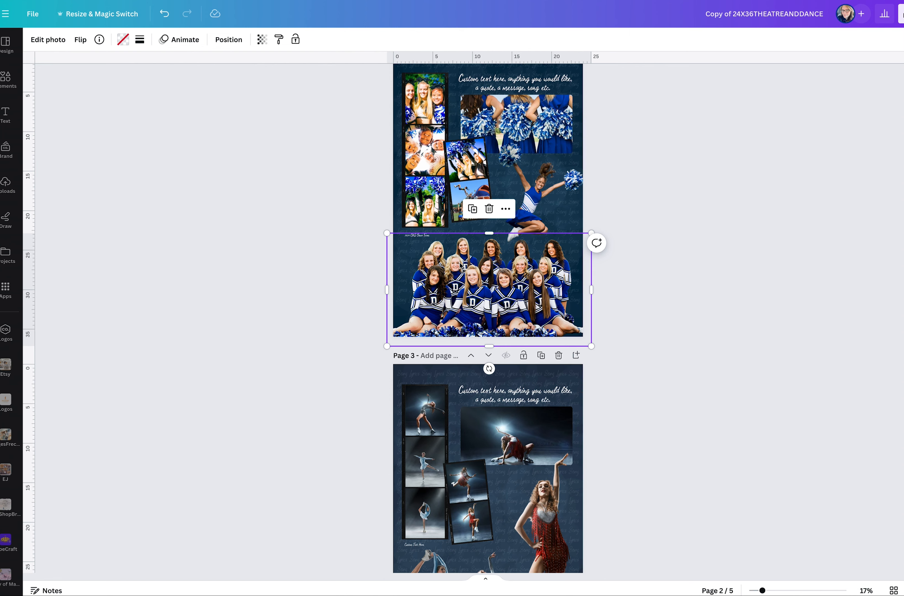
pyautogui.scroll(-6, 463, 290)
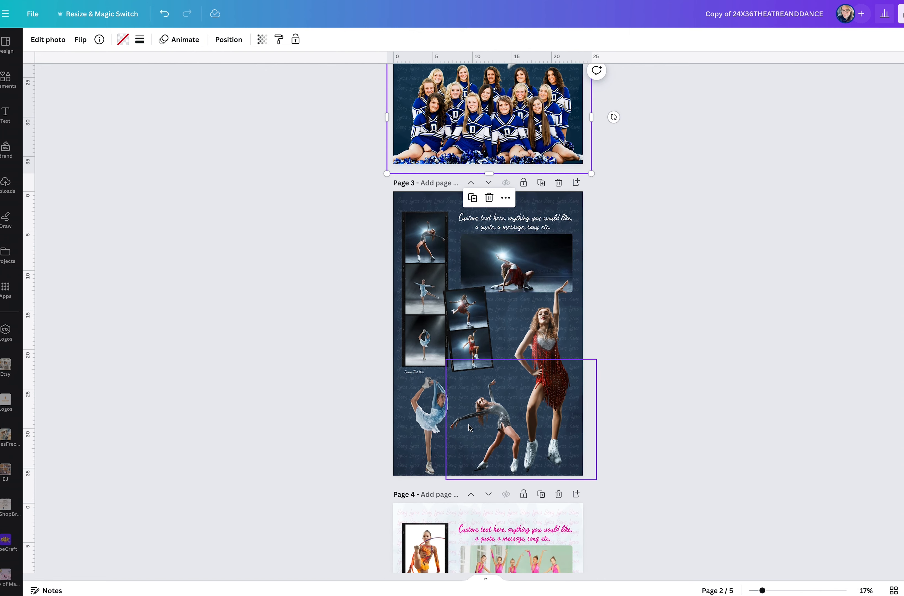
pyautogui.click(416, 356)
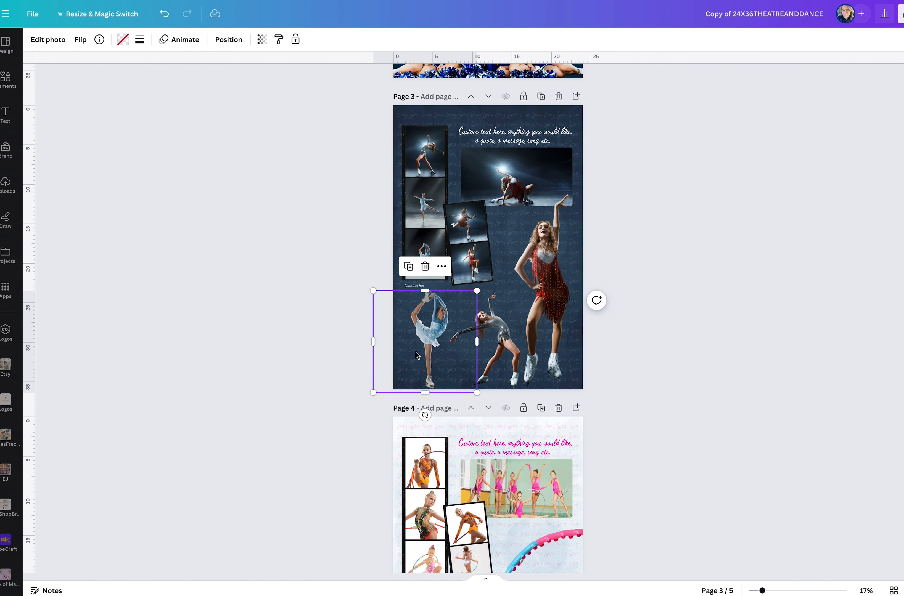
pyautogui.scroll(-10, 416, 355)
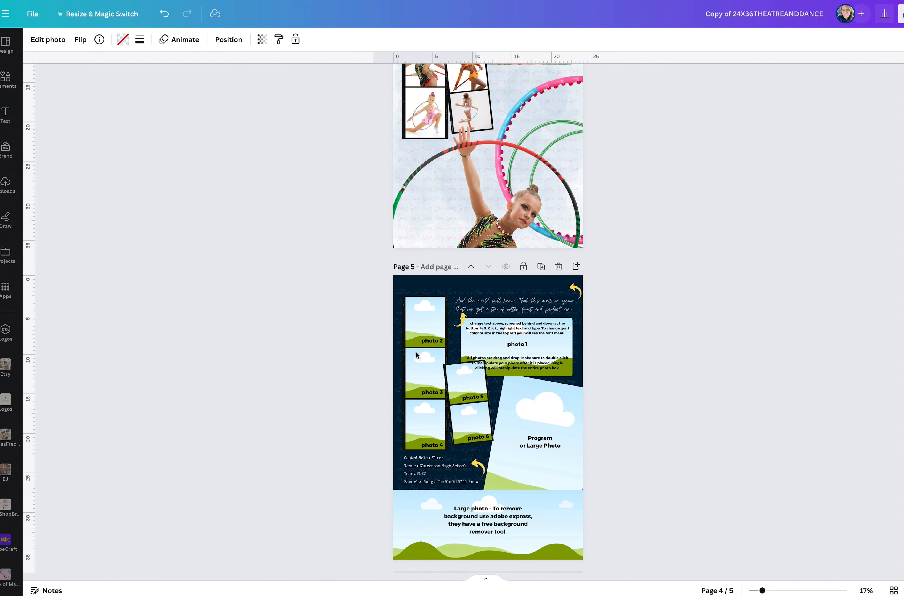
pyautogui.scroll(-1, 416, 352)
# Duplicate the wide bottom photo frame on page 5 and reshape the copy into a tall, narrow frame near the page's middle.
pyautogui.click(408, 479)
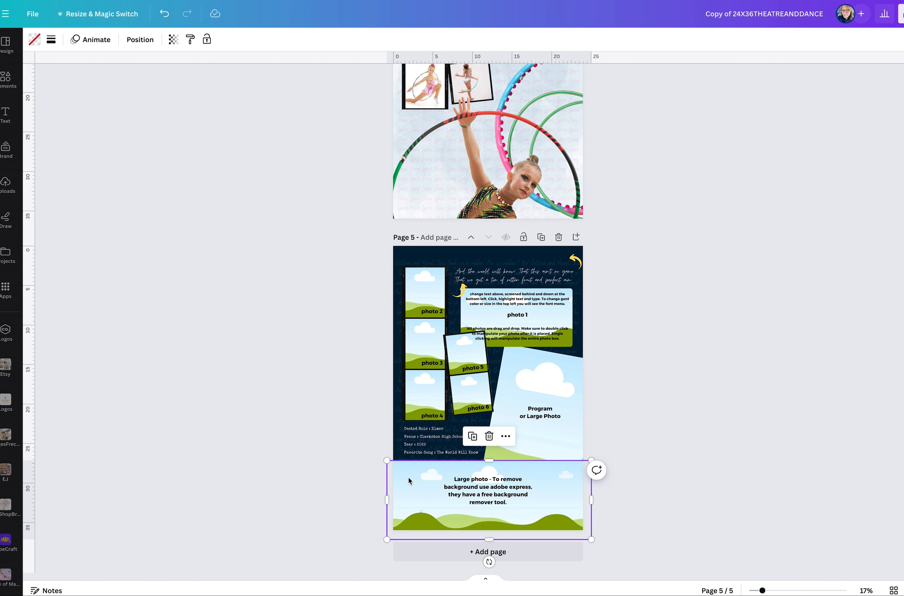
pyautogui.press('Delete')
pyautogui.moveTo(387, 496); pyautogui.dragTo(484, 495)
pyautogui.moveTo(486, 456); pyautogui.dragTo(485, 413)
pyautogui.moveTo(515, 472); pyautogui.dragTo(524, 472)
# Narrow and heighten the original wide frame so it fills only page 5's bottom-left corner.
pyautogui.click(423, 492)
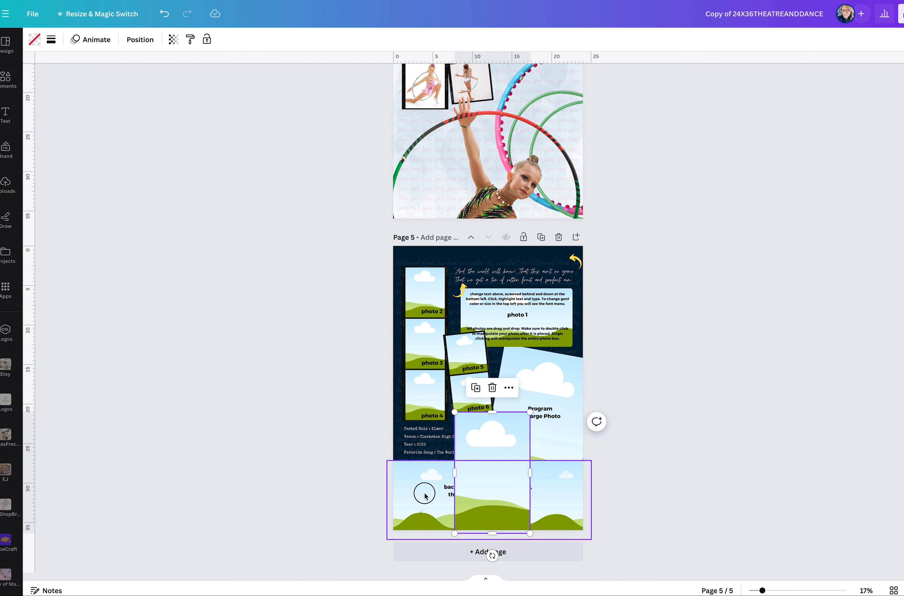
pyautogui.moveTo(592, 499); pyautogui.dragTo(468, 496)
pyautogui.moveTo(427, 461); pyautogui.dragTo(430, 405)
# Duplicate the middle frame, place the copy along page 5's right edge and stretch it to about 22.8 in tall.
pyautogui.click(480, 467)
pyautogui.press('super+d')
pyautogui.moveTo(479, 474); pyautogui.dragTo(546, 478)
pyautogui.scroll(8, 505, 376)
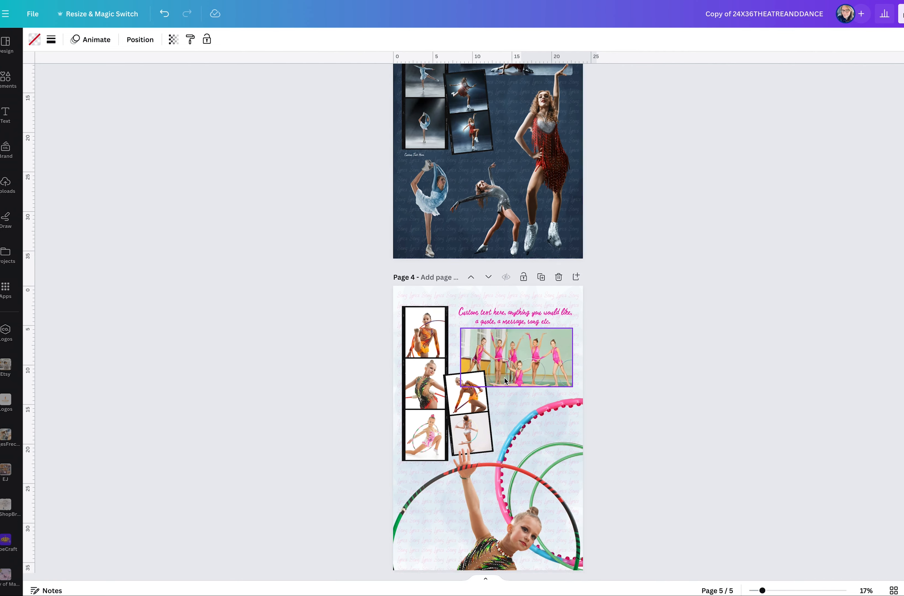
pyautogui.scroll(5, 504, 377)
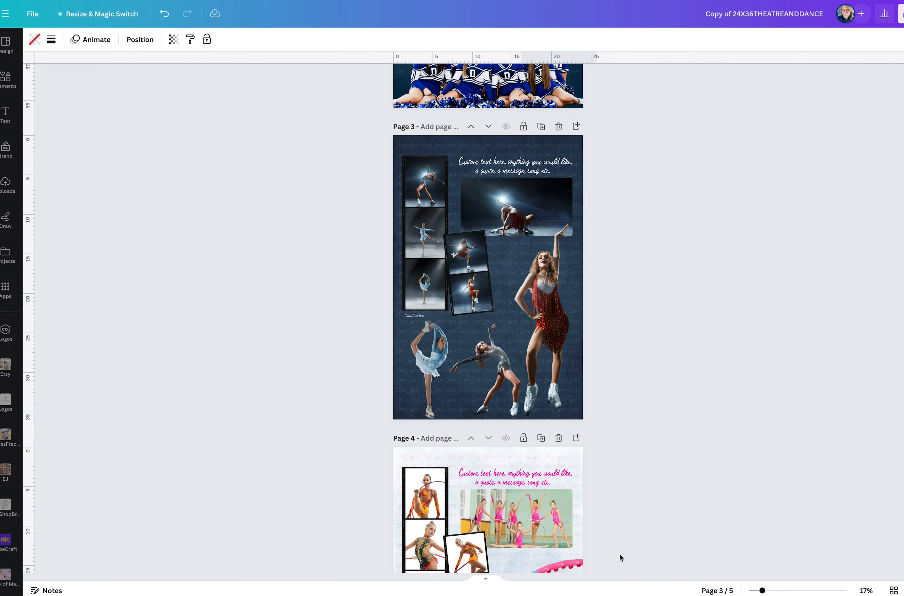
pyautogui.scroll(-15, 548, 525)
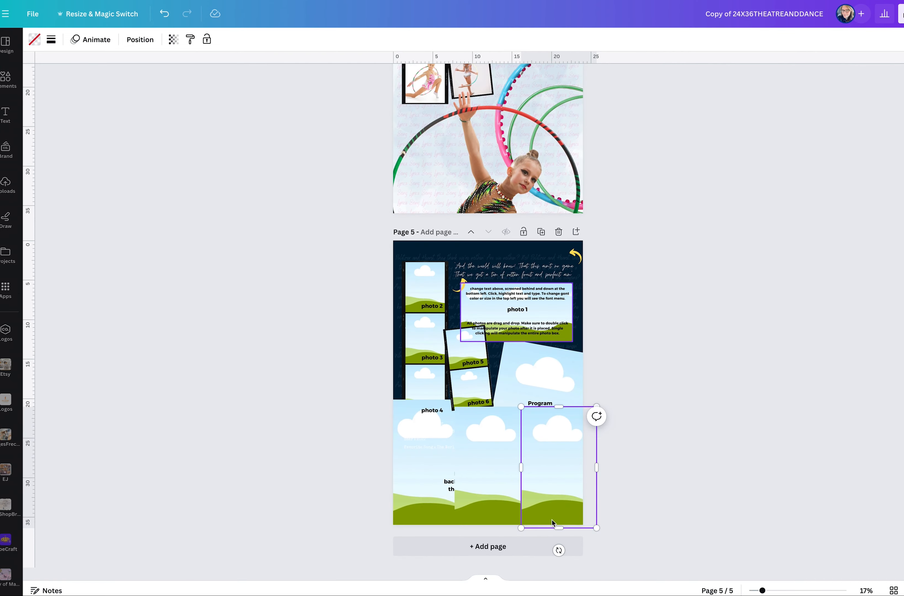
pyautogui.moveTo(558, 406); pyautogui.dragTo(554, 347)
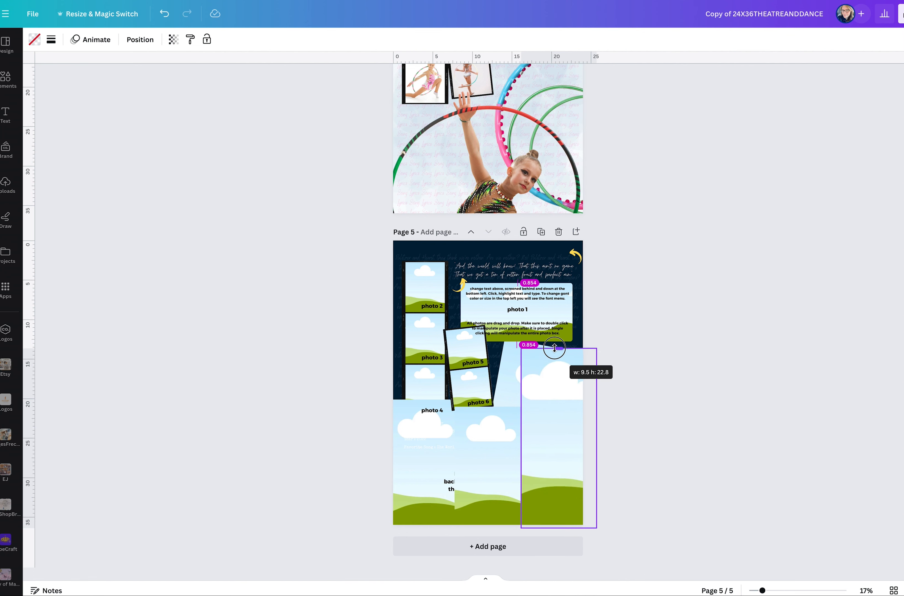
# Delete the tilted "Program or Large Photo" frame from page 5.
pyautogui.click(509, 376)
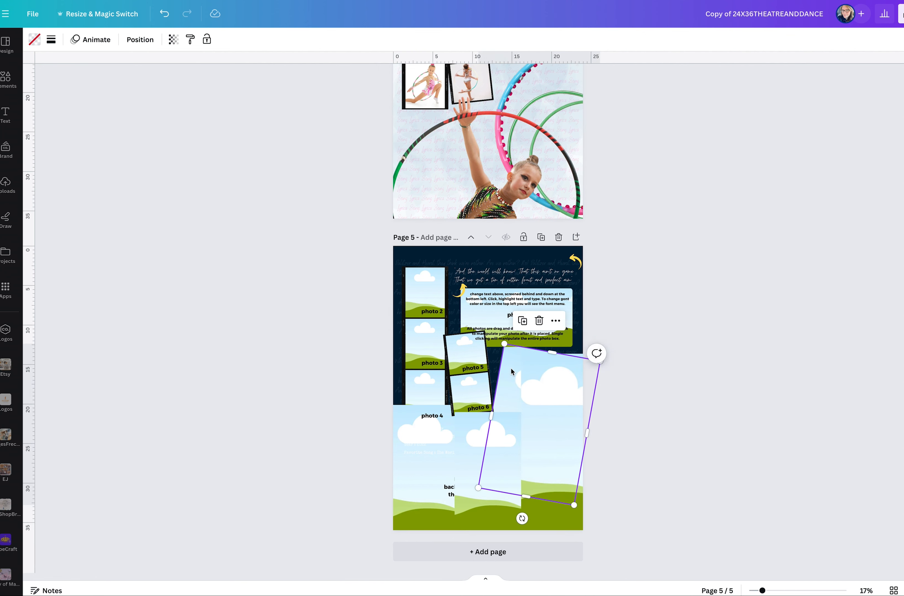
pyautogui.press('Delete')
# Delete the faint repeated background text covering page 3.
pyautogui.scroll(10, 512, 371)
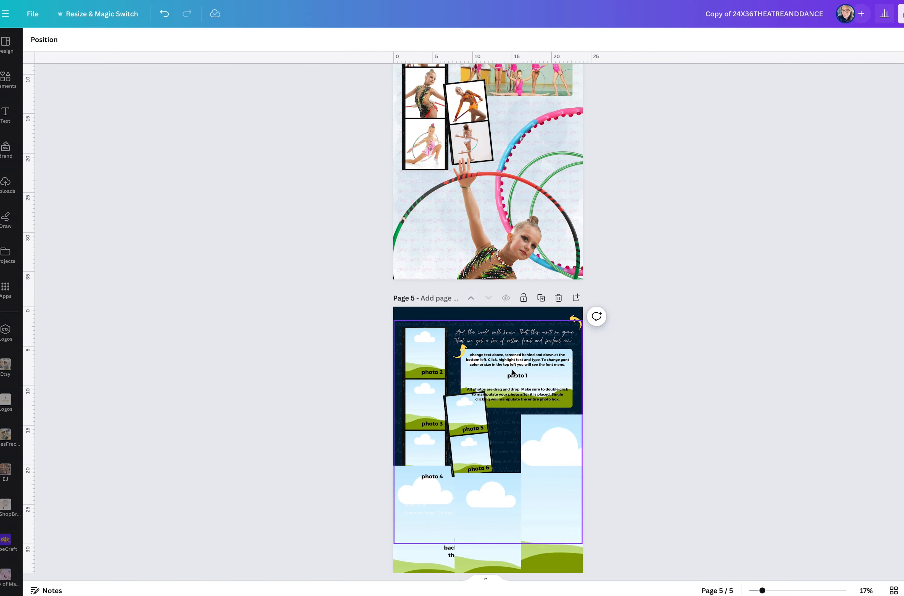
pyautogui.scroll(2, 491, 373)
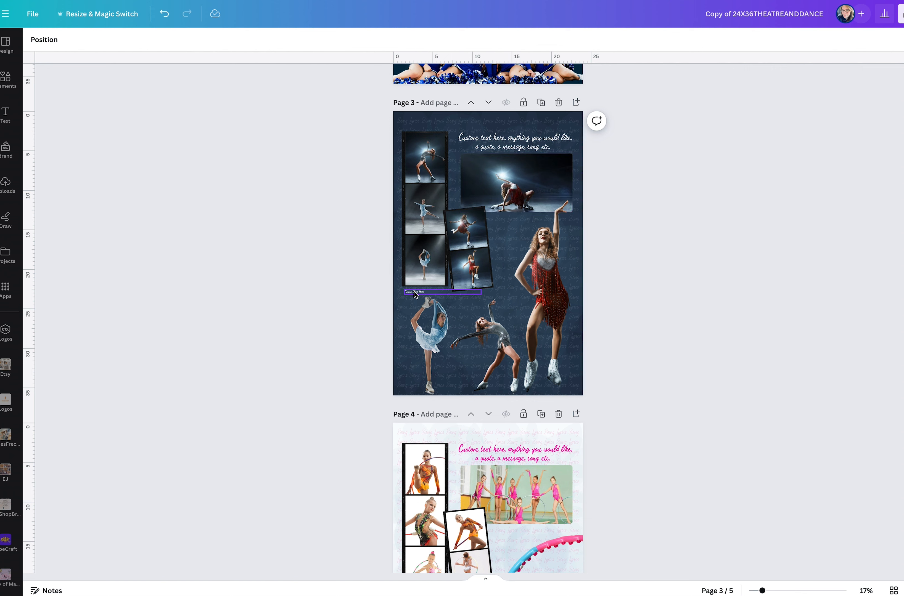
pyautogui.click(423, 127)
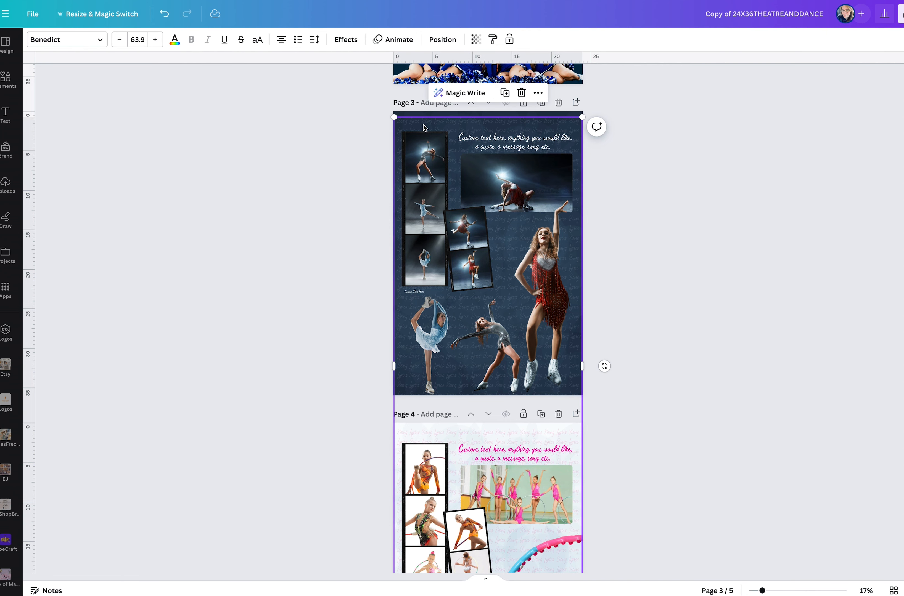
pyautogui.press('Delete')
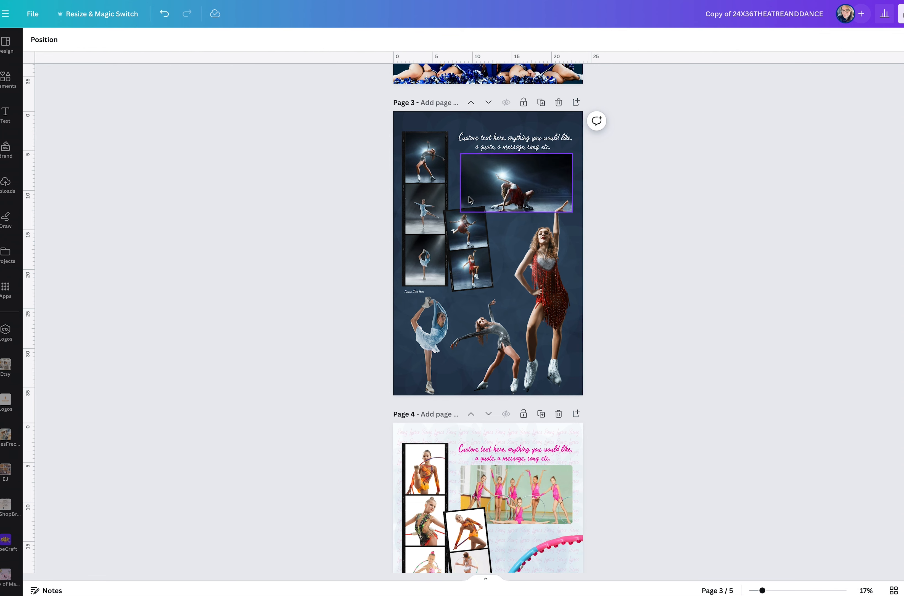
# Delete the middle and right tall photo frames from page 5.
pyautogui.scroll(-3, 473, 233)
pyautogui.scroll(-5, 473, 234)
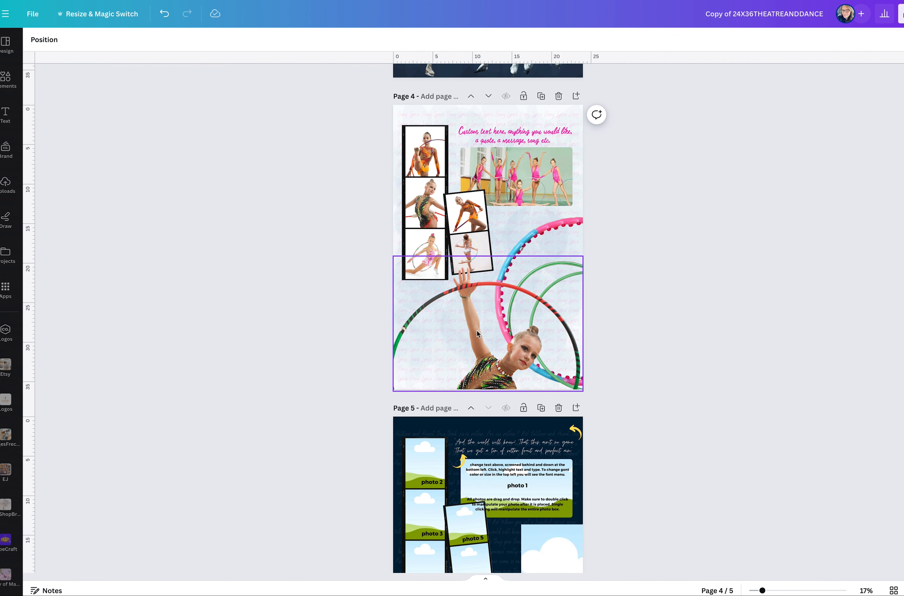
pyautogui.click(526, 315)
pyautogui.scroll(-4, 525, 315)
pyautogui.click(513, 467)
pyautogui.press('Delete')
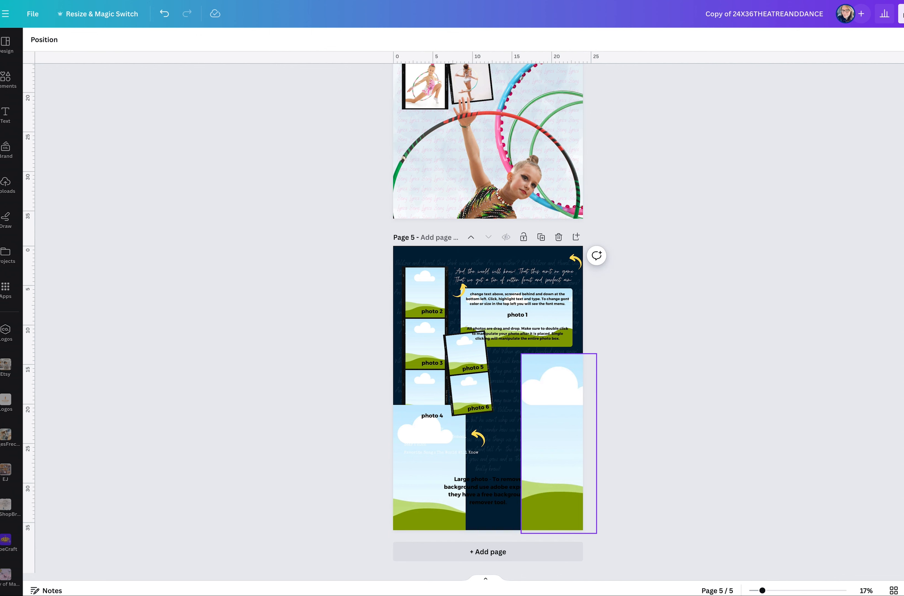
pyautogui.click(546, 470)
pyautogui.press('Delete')
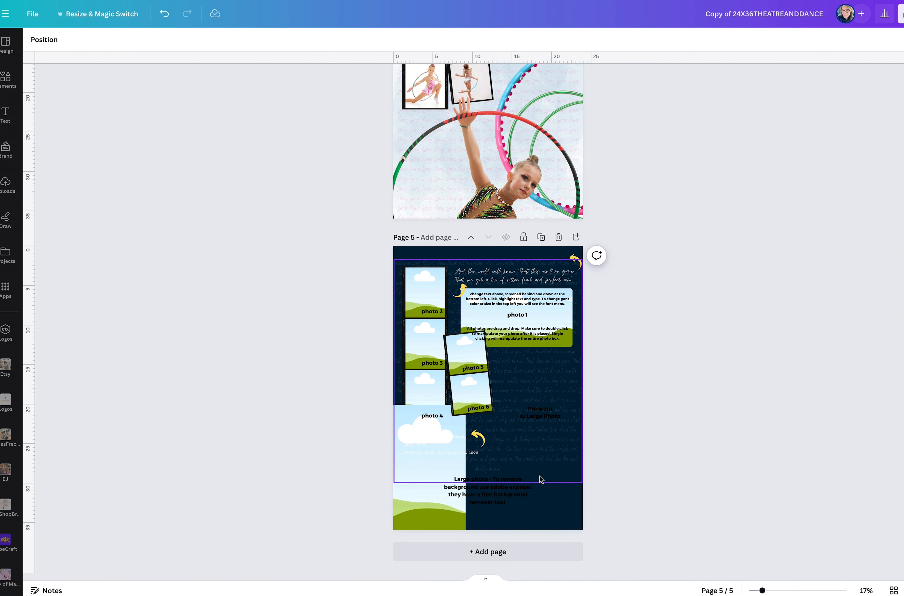
# Widen the remaining left frame across page 5 and lower its top edge to form a wide bottom frame.
pyautogui.click(458, 474)
pyautogui.moveTo(466, 473); pyautogui.dragTo(597, 488)
pyautogui.moveTo(492, 405); pyautogui.dragTo(488, 461)
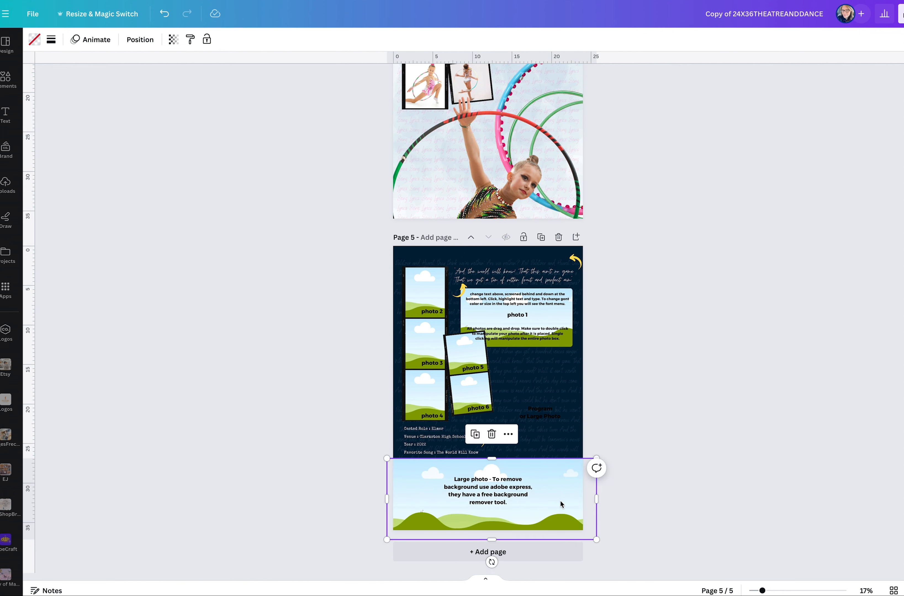
# Duplicate the wide bottom frame and make the copy a tall, clockwise-tilted frame on the right of page 5, below photo 1.
pyautogui.press('super+d')
pyautogui.moveTo(597, 500); pyautogui.dragTo(549, 392)
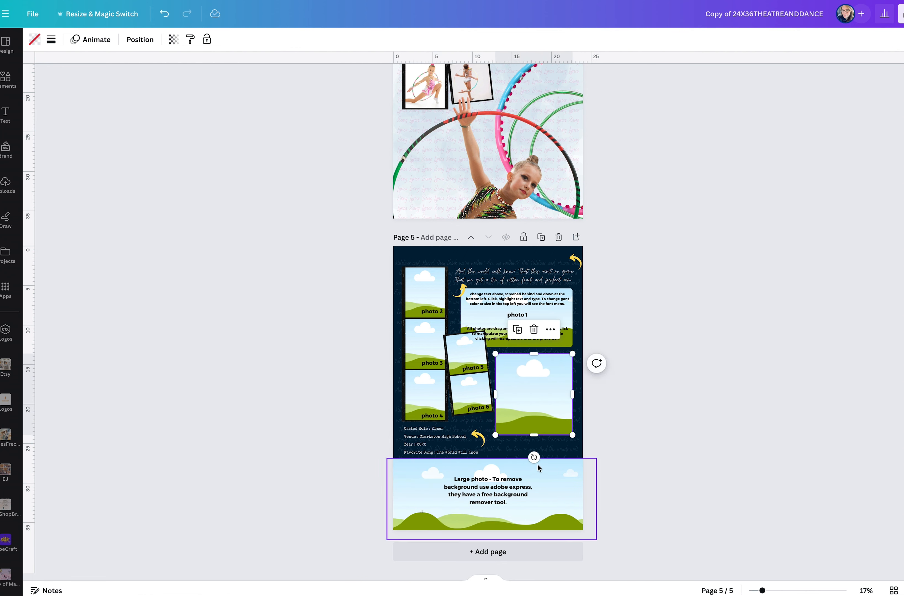
pyautogui.moveTo(533, 457); pyautogui.dragTo(529, 493)
pyautogui.moveTo(570, 422)
pyautogui.mouseDown()
pyautogui.moveTo(587, 425)
pyautogui.moveTo(561, 416)
pyautogui.moveTo(578, 423)
pyautogui.mouseUp()
pyautogui.moveTo(564, 424); pyautogui.dragTo(566, 419)
pyautogui.click(632, 428)
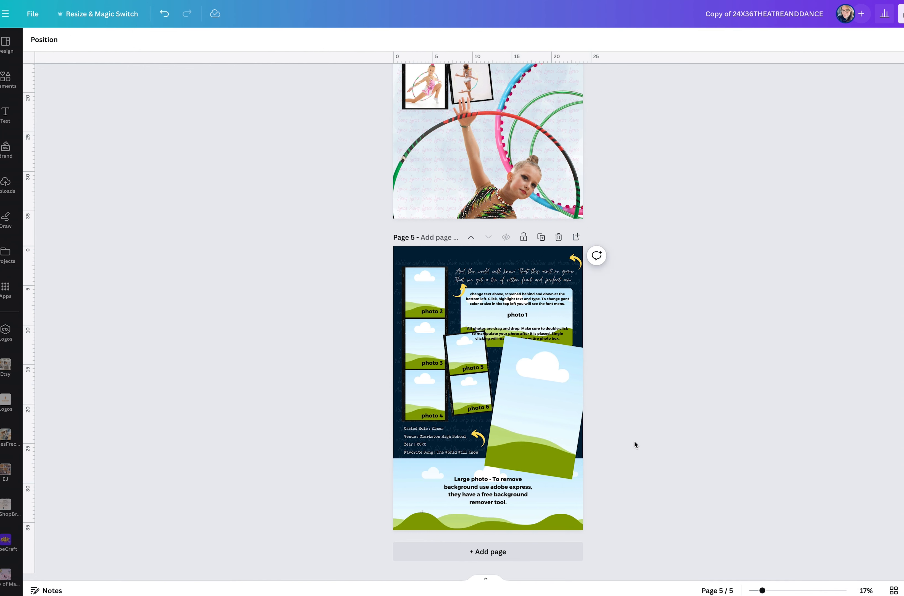
# Select the tilted hoop photo on page 4 and undo the last change.
pyautogui.scroll(7, 658, 410)
pyautogui.click(529, 328)
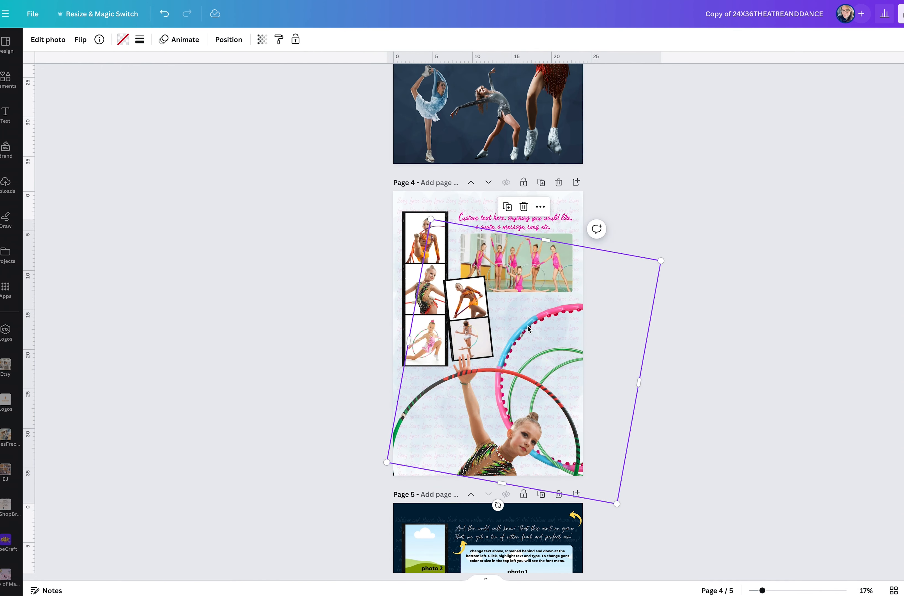
pyautogui.hotkey('ctrl', 'z')
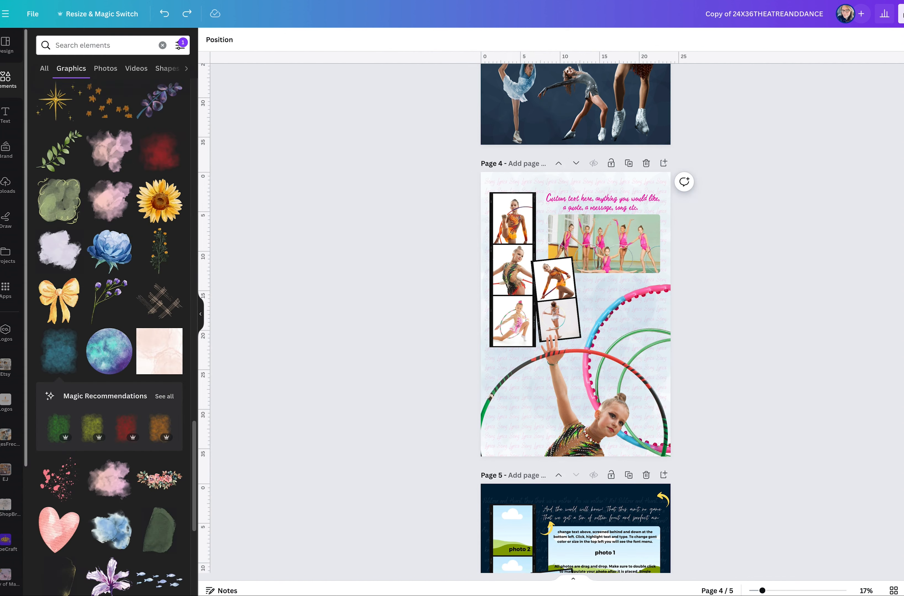
# Search the elements for "hoola hoops", show all matching photos and choose the one with pink-blue and green hoops against a beige wall.
pyautogui.click(17, 88)
pyautogui.click(90, 46)
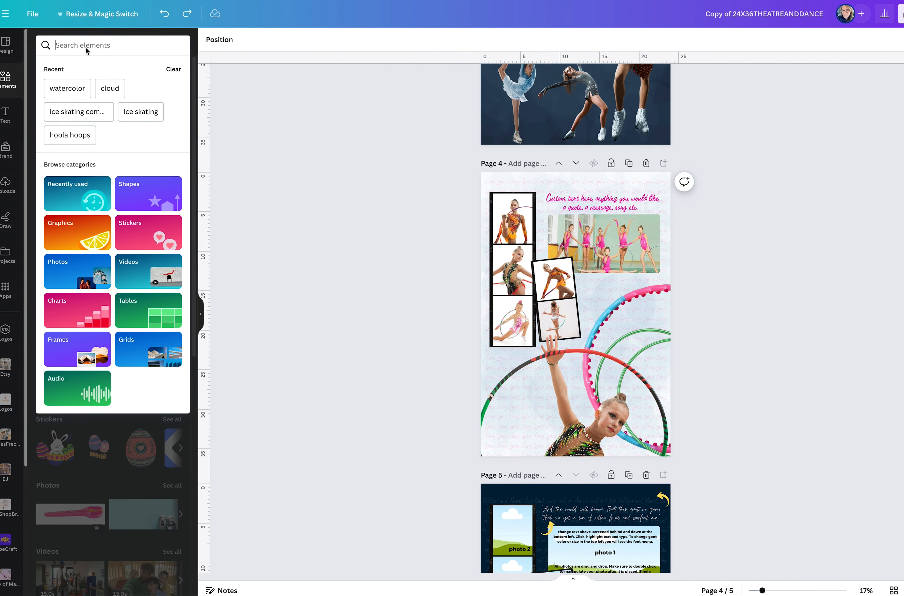
pyautogui.click(71, 135)
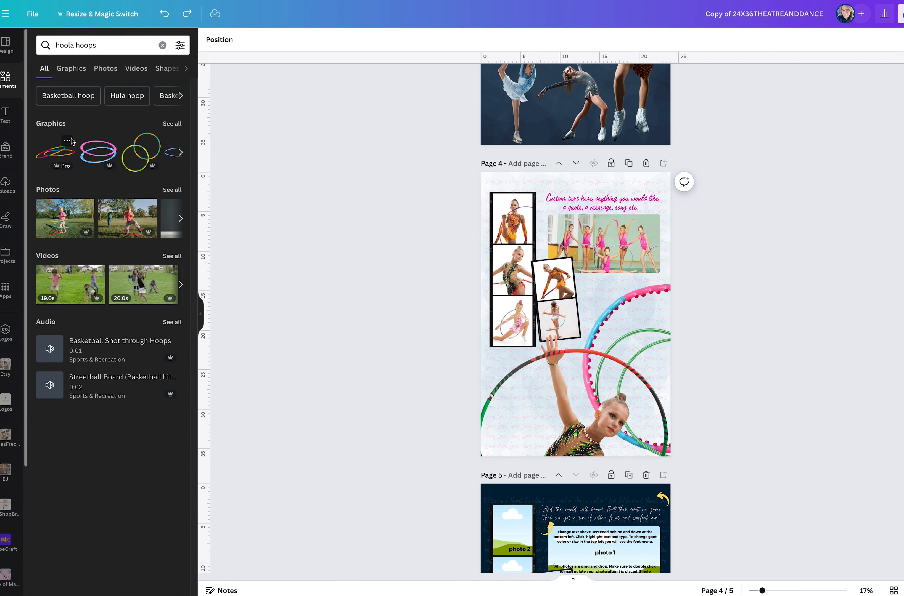
pyautogui.click(171, 189)
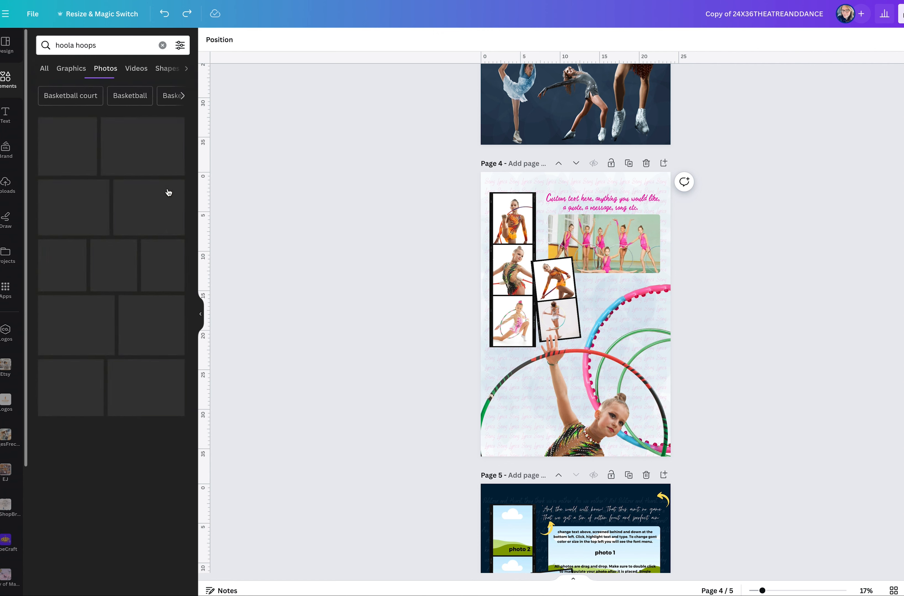
pyautogui.click(162, 197)
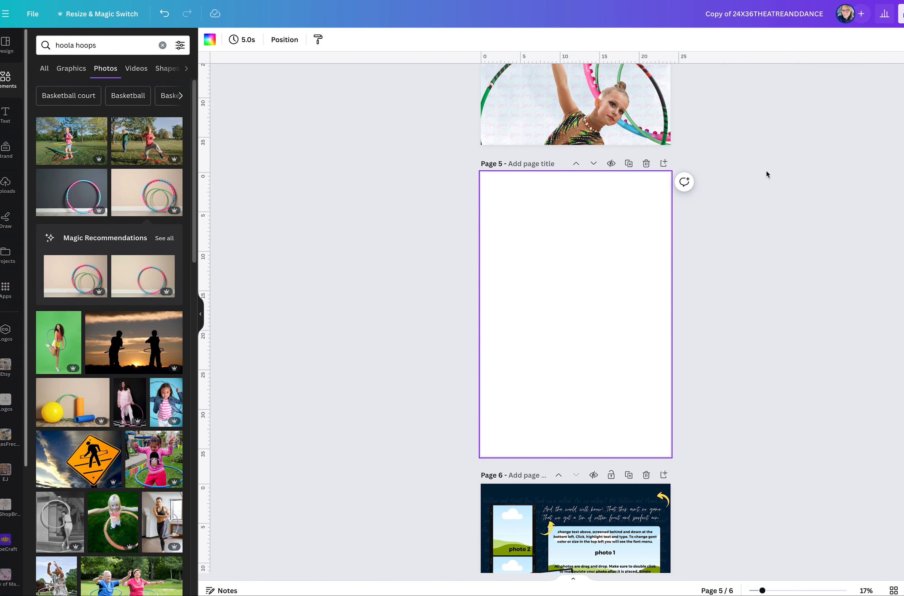
# Place the pink-blue and green hoops photo on blank page 5, enlarge it past the page edges and position the hoops in the lower part.
pyautogui.scroll(8, 627, 214)
pyautogui.moveTo(497, 217); pyautogui.dragTo(484, 524)
pyautogui.scroll(-10, 492, 494)
pyautogui.moveTo(581, 215); pyautogui.dragTo(666, 344)
pyautogui.moveTo(481, 340); pyautogui.dragTo(353, 431)
pyautogui.moveTo(583, 333); pyautogui.dragTo(583, 302)
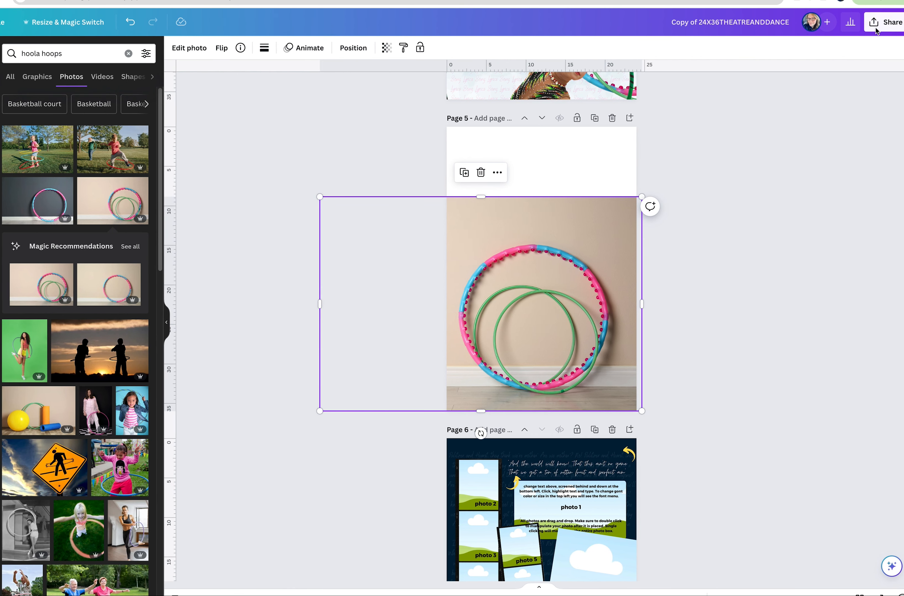
# Open the design's download options and set the file type to JPG.
pyautogui.click(875, 30)
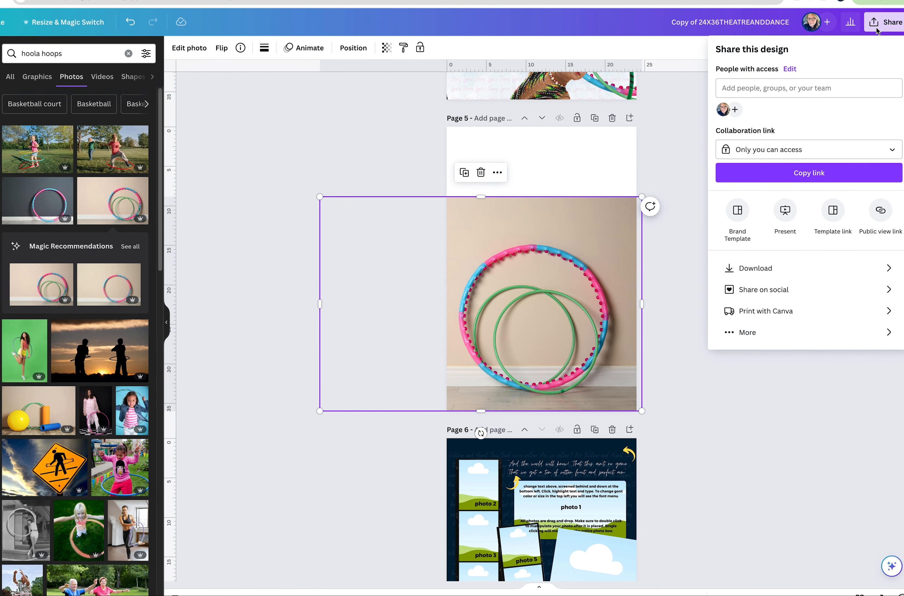
pyautogui.click(788, 268)
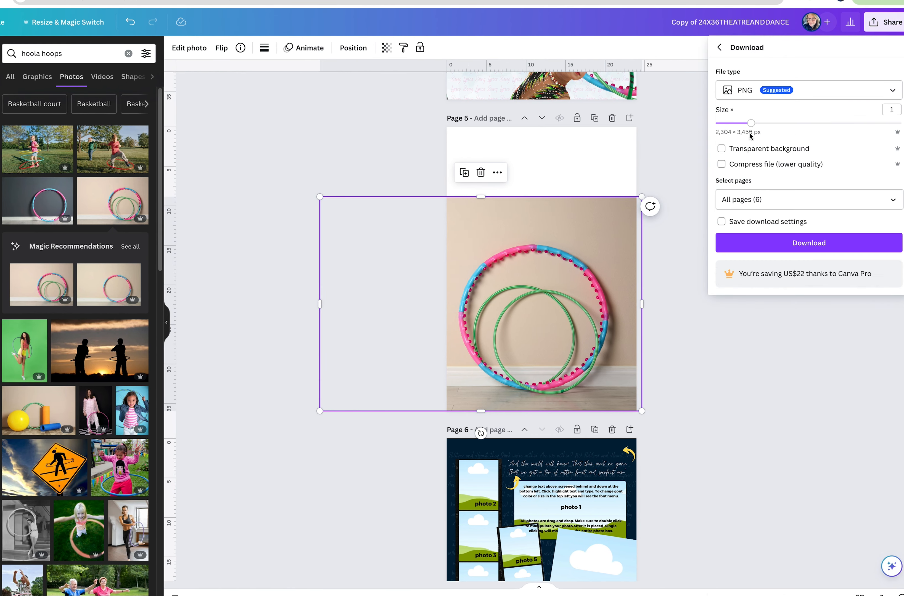
pyautogui.click(738, 89)
pyautogui.click(742, 116)
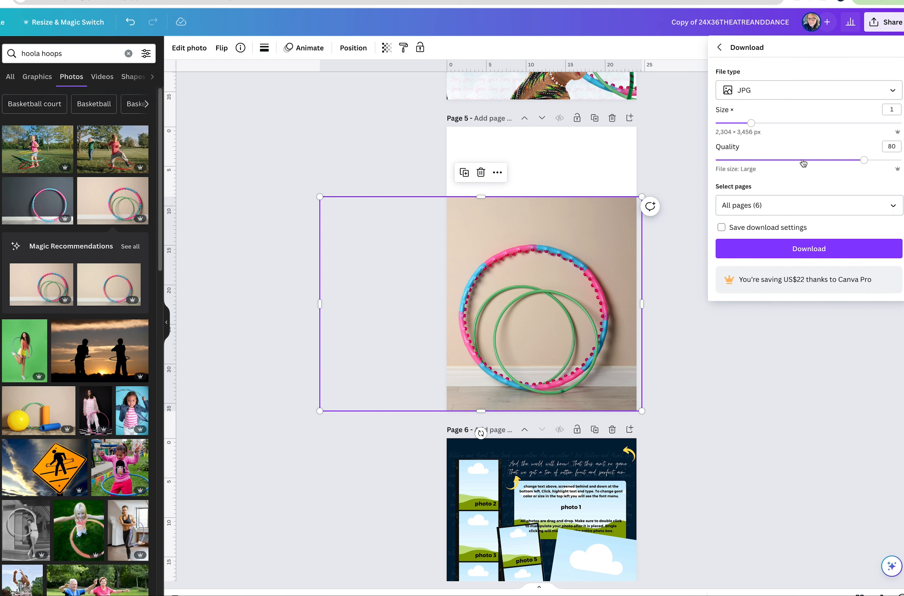
# Limit the download to page 5 only, then close the download options.
pyautogui.click(823, 211)
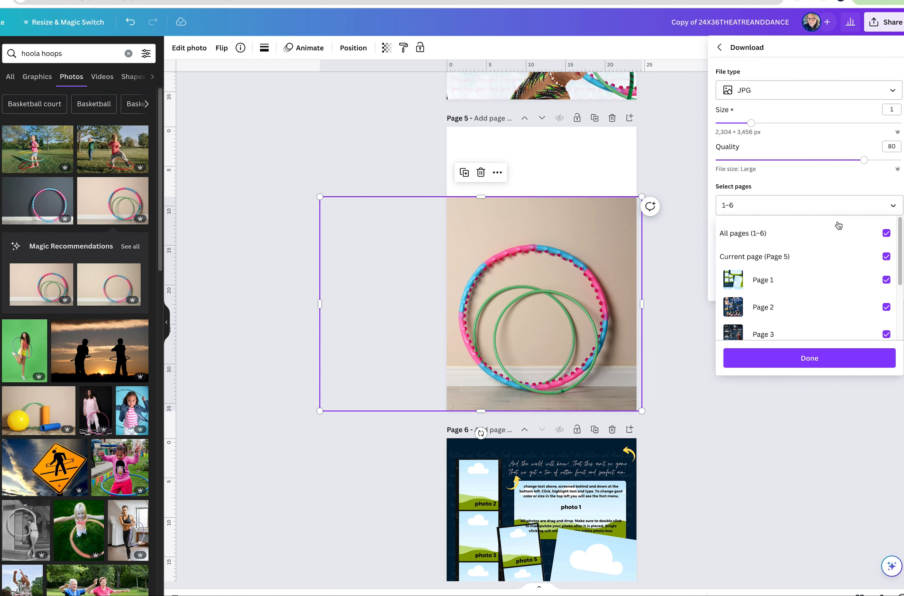
pyautogui.click(886, 233)
pyautogui.scroll(-3, 857, 279)
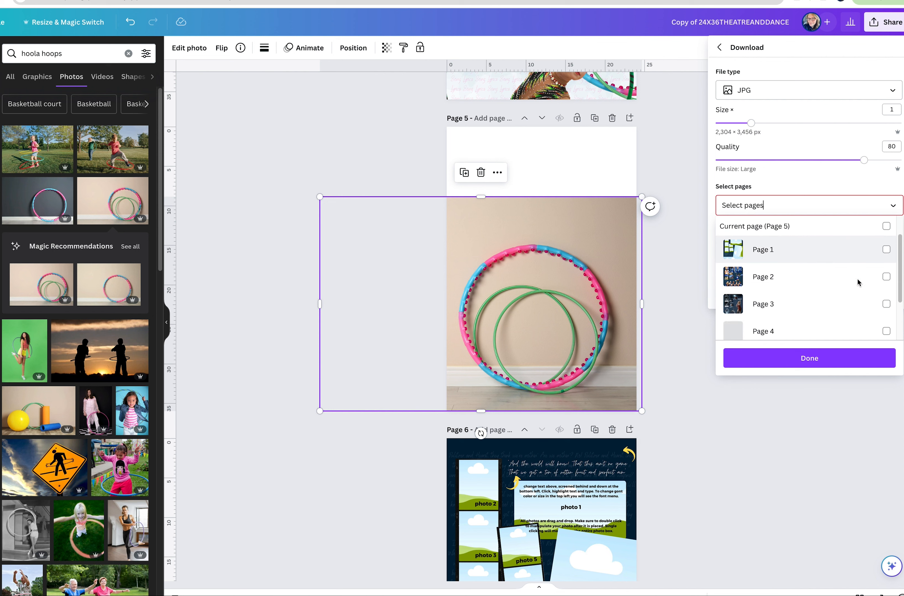
pyautogui.click(885, 296)
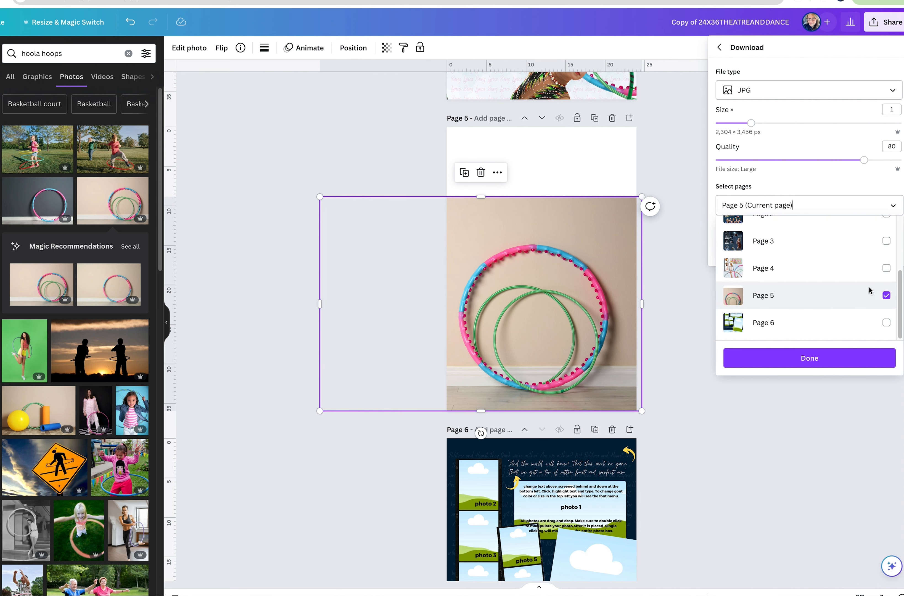
pyautogui.click(830, 364)
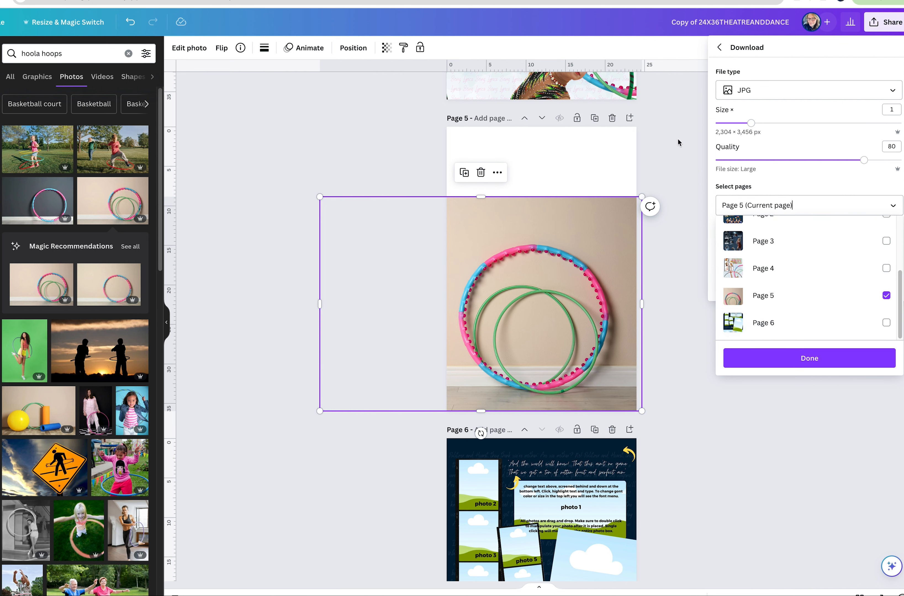
pyautogui.click(677, 138)
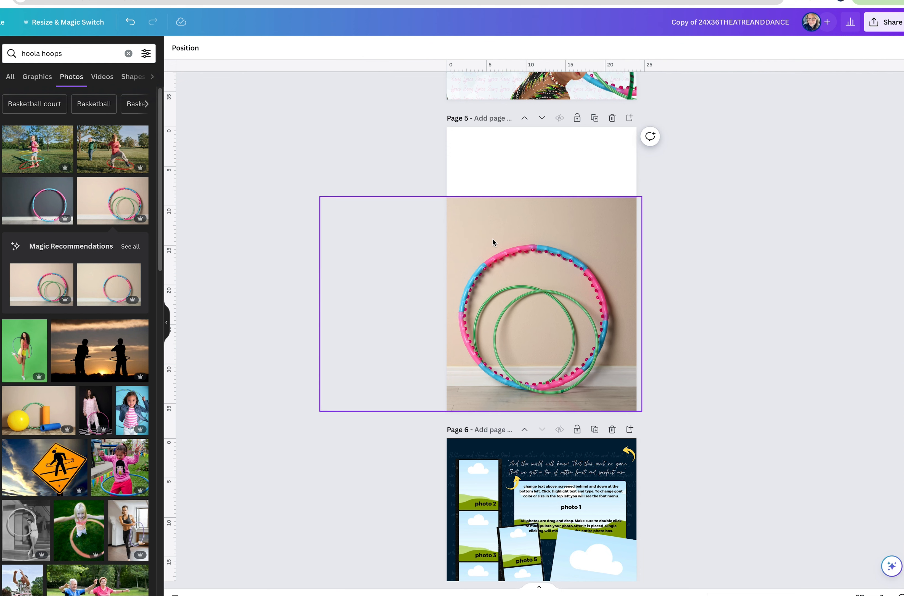
# Move the blue watercolor texture on page 1 to the front of all layers.
pyautogui.scroll(6, 574, 197)
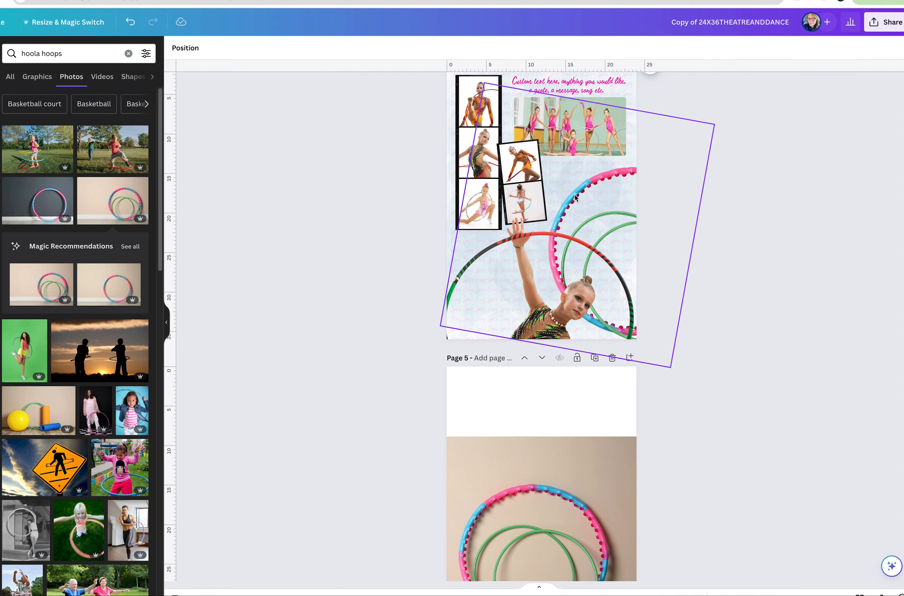
pyautogui.scroll(10, 575, 198)
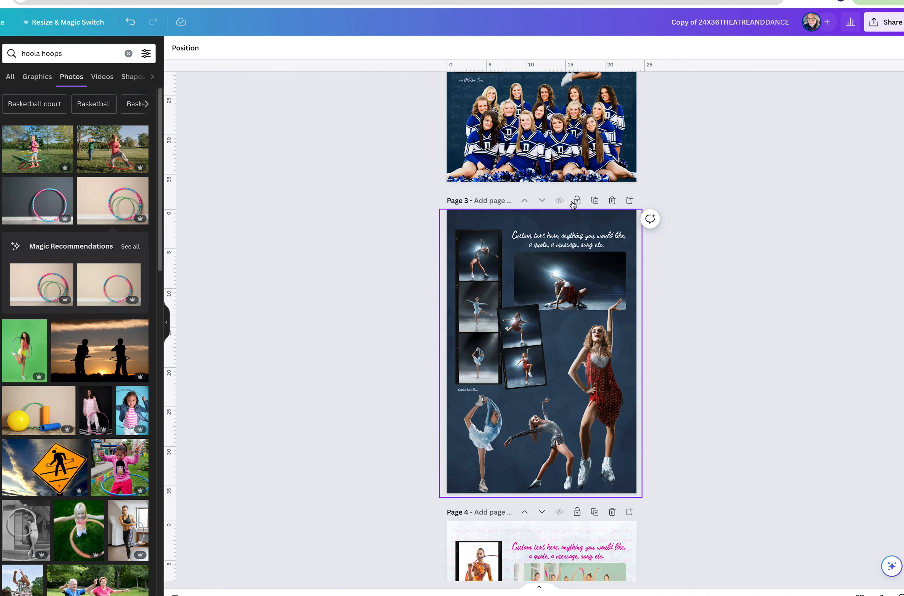
pyautogui.scroll(8, 573, 204)
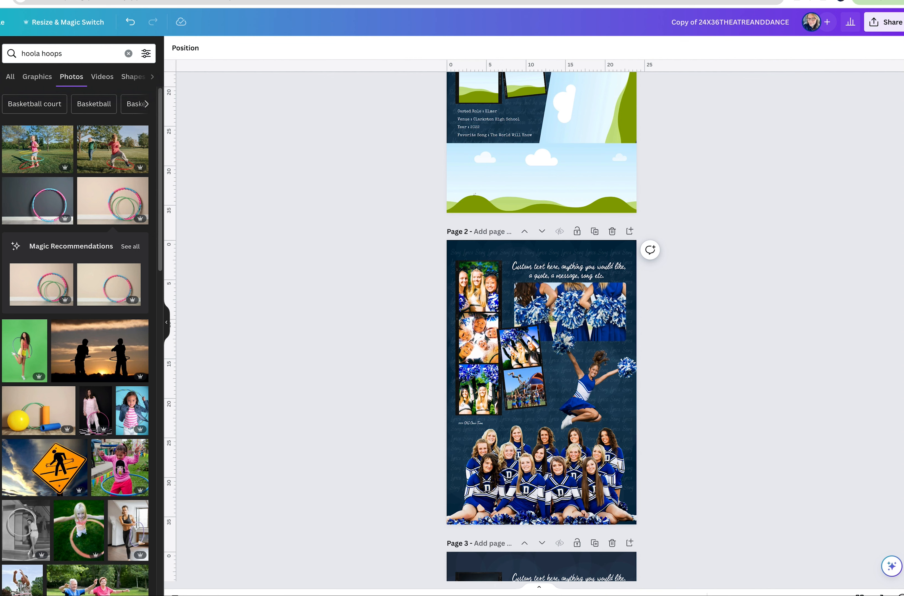
pyautogui.scroll(3, 549, 149)
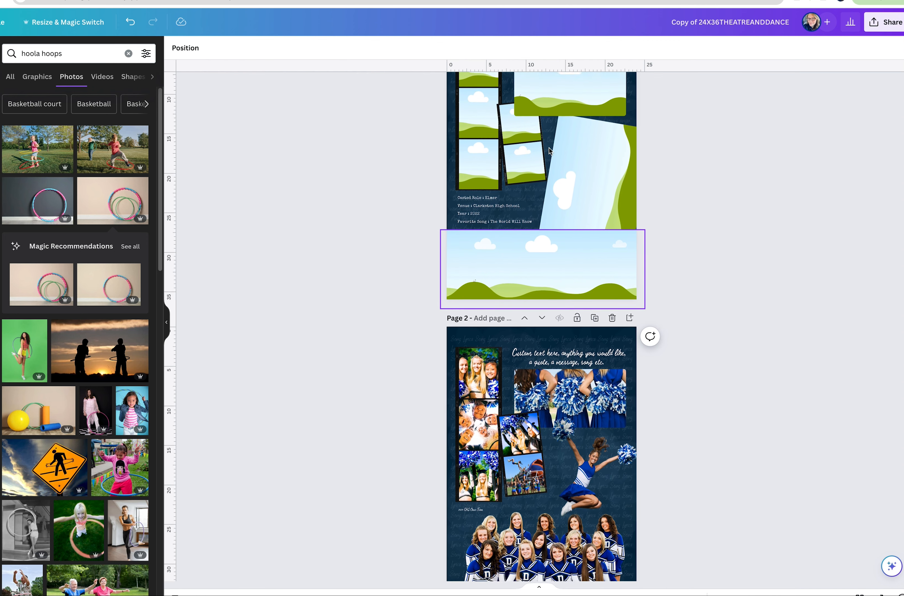
pyautogui.scroll(2, 509, 221)
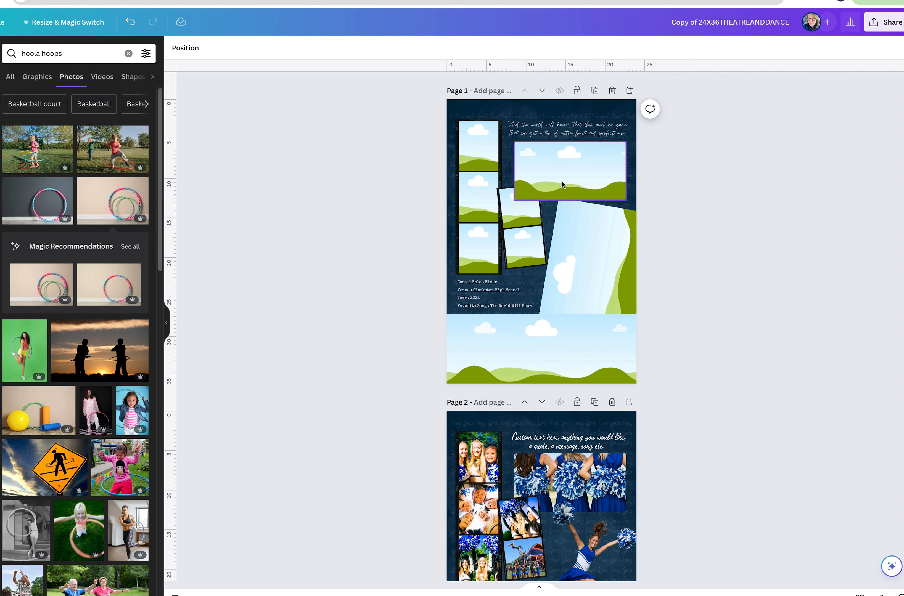
pyautogui.click(184, 49)
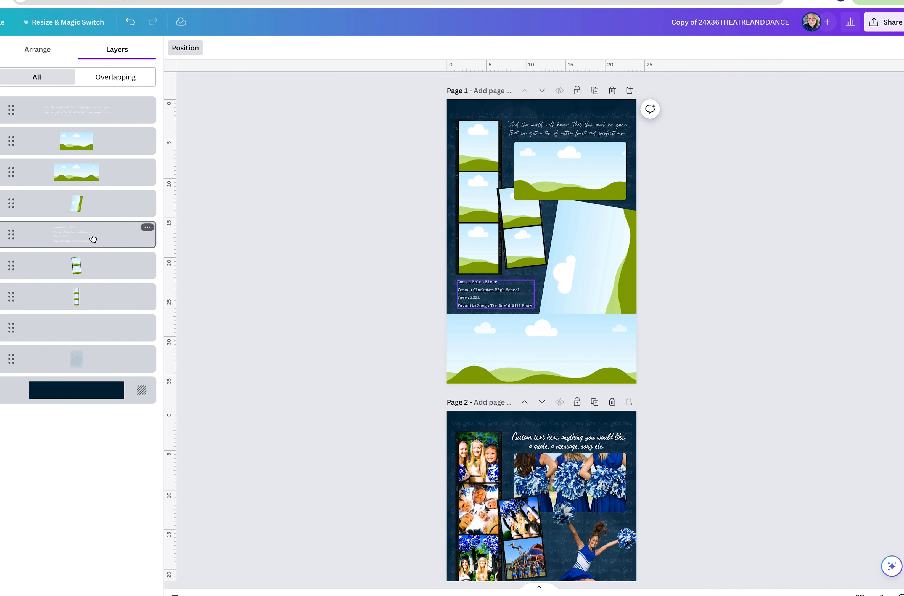
pyautogui.click(102, 367)
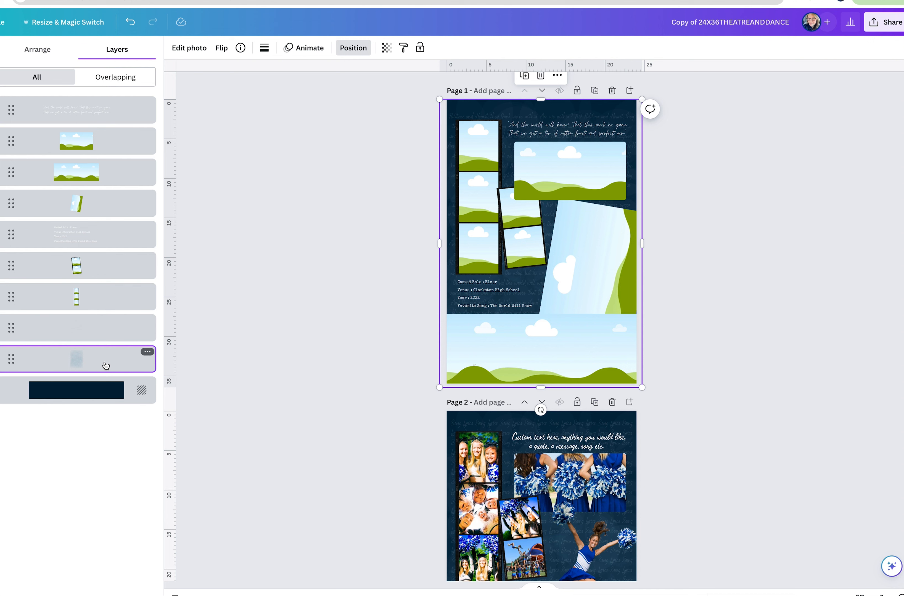
pyautogui.moveTo(103, 366); pyautogui.dragTo(106, 100)
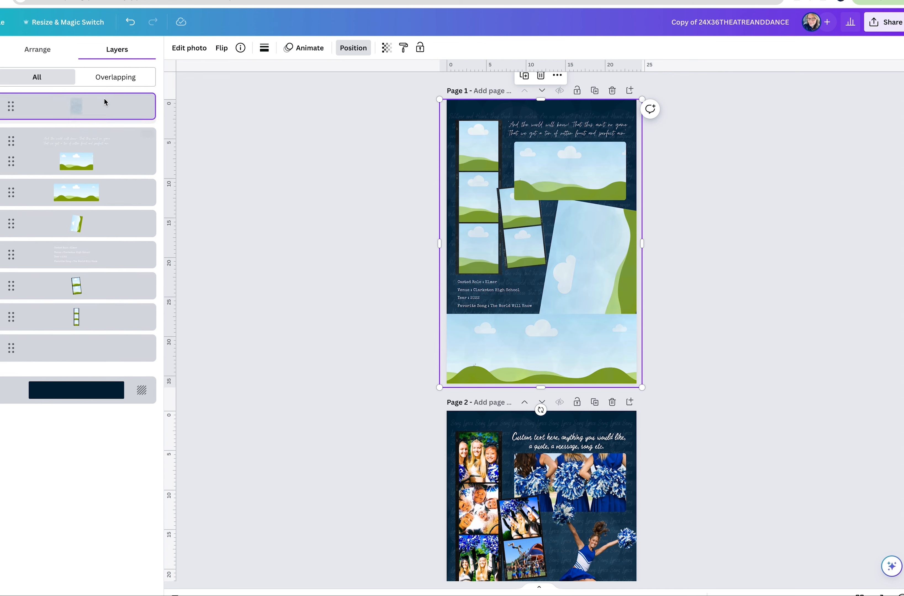
# Preview the watercolor texture at a transparency value of 100, then set it to 47.
pyautogui.click(386, 48)
pyautogui.moveTo(335, 86); pyautogui.dragTo(409, 92)
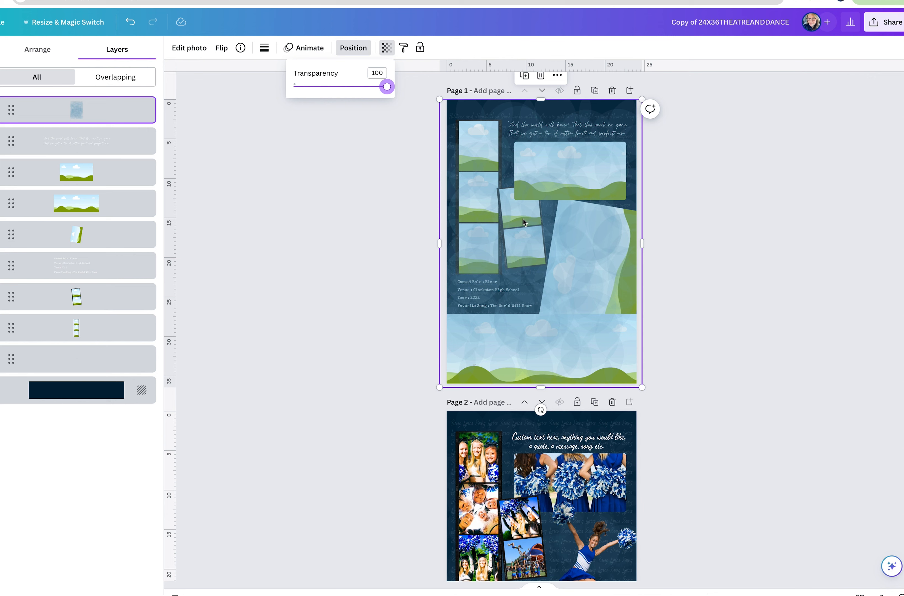
pyautogui.click(336, 86)
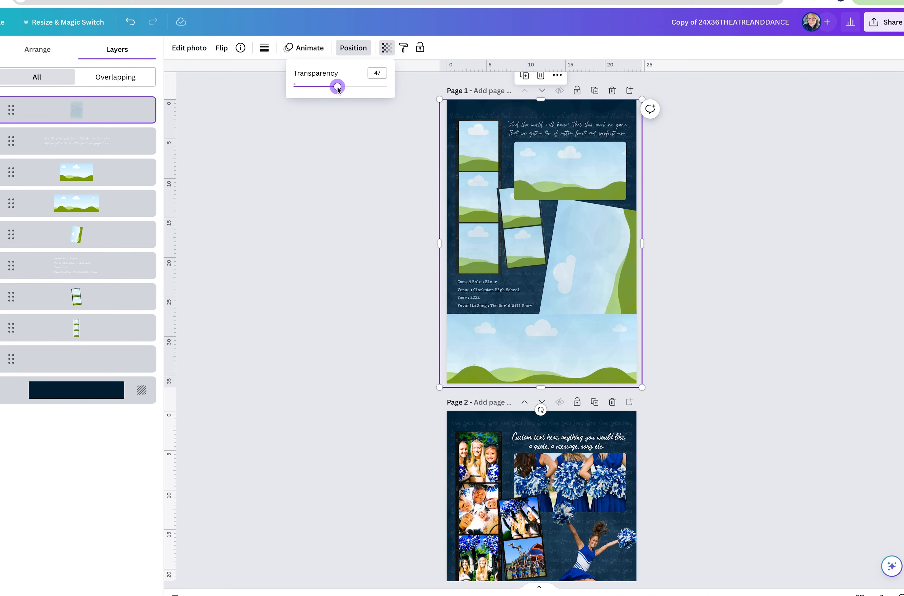
# Move the watercolor texture layer back down to just above the page 1 background.
pyautogui.moveTo(66, 115); pyautogui.dragTo(161, 379)
pyautogui.click(317, 334)
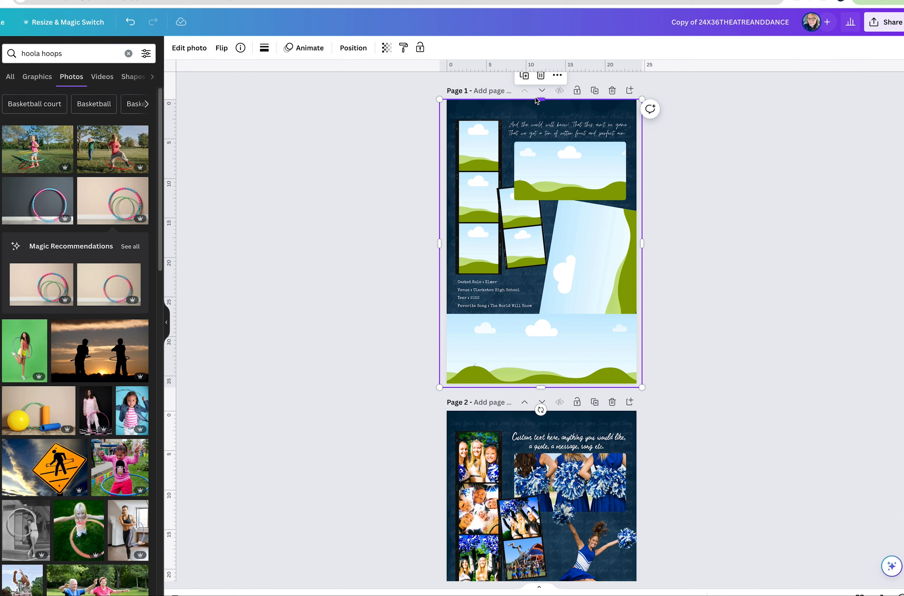
pyautogui.moveTo(541, 100); pyautogui.dragTo(541, 100)
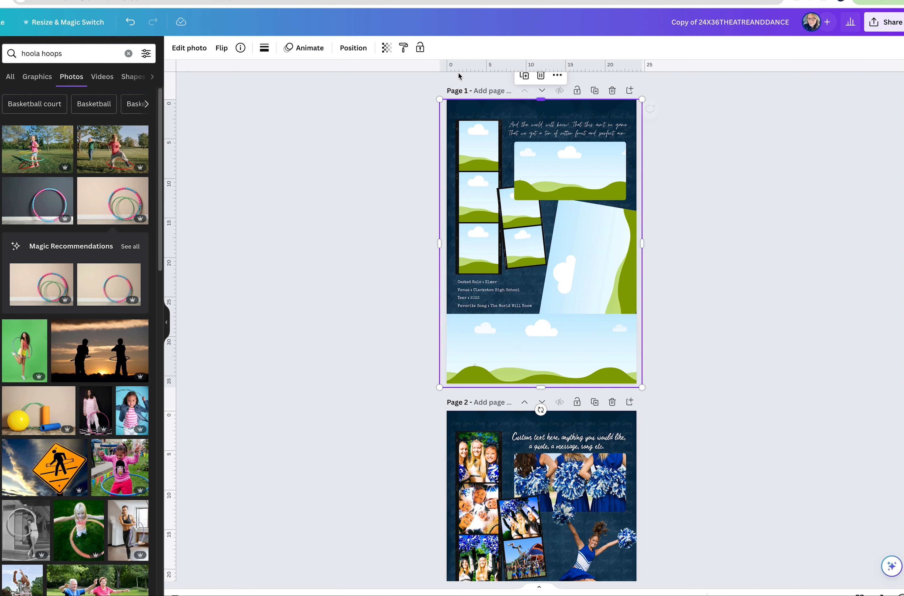
# Change the page 1 background color, trying the hot pink document color and Dopamine Decor light orange before choosing Dopamine Decor coral red.
pyautogui.click(339, 51)
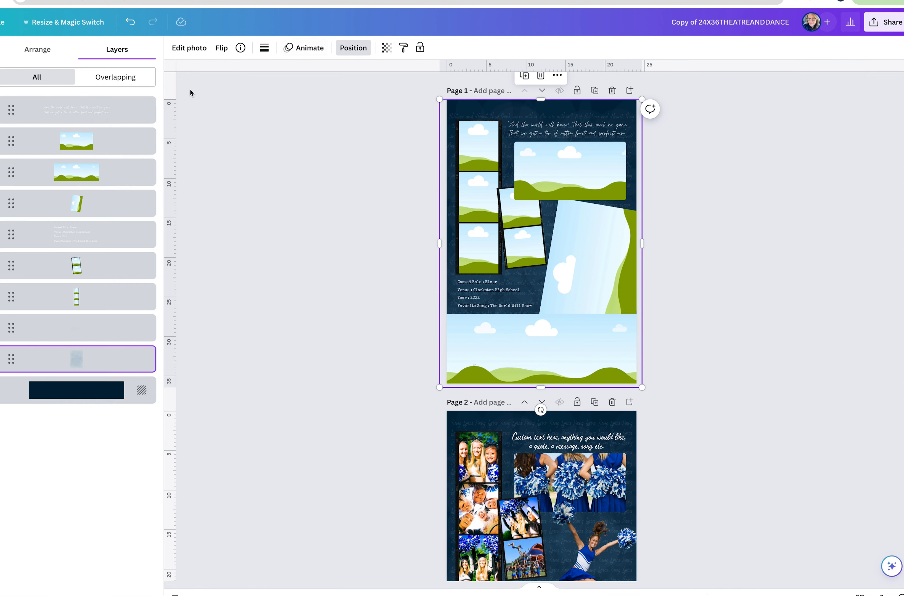
pyautogui.click(84, 398)
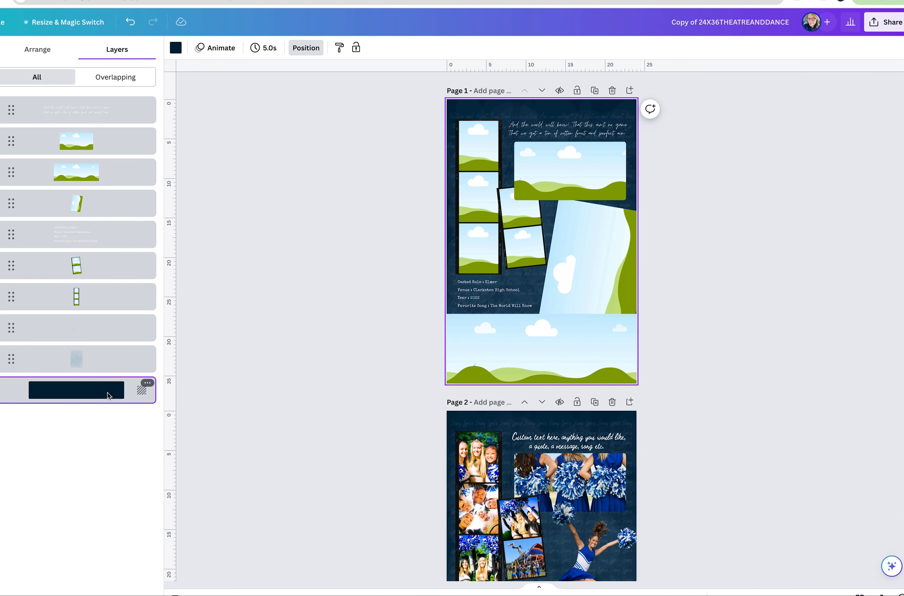
pyautogui.click(182, 47)
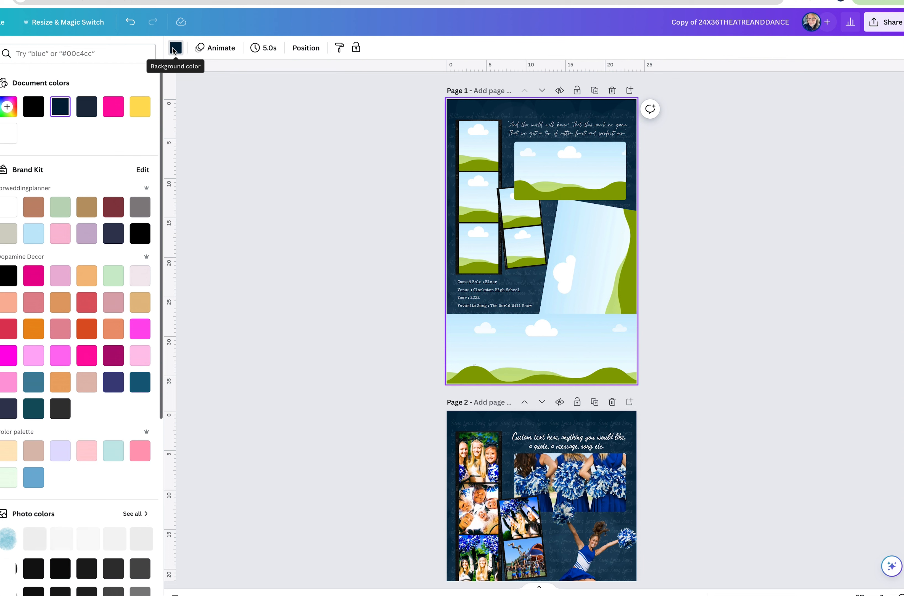
pyautogui.click(112, 110)
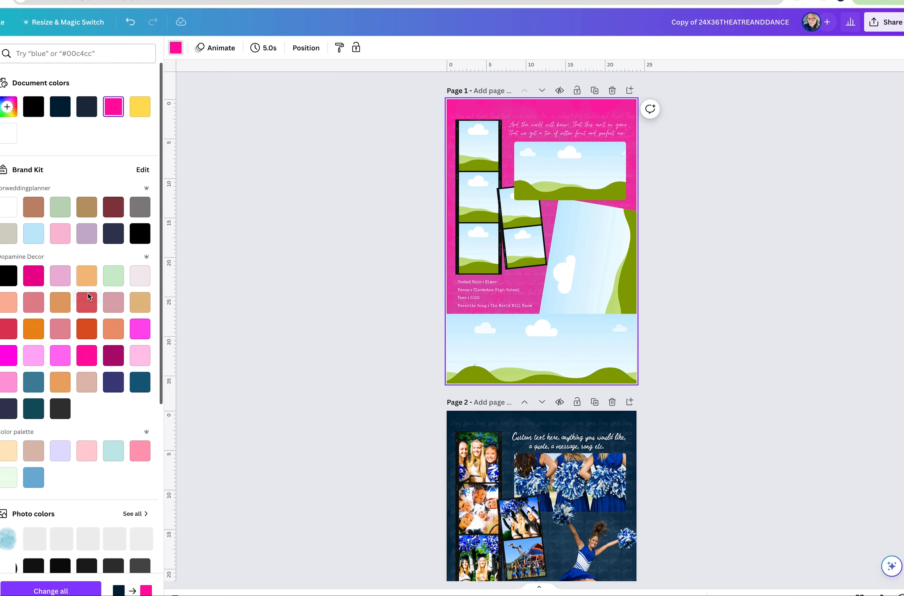
pyautogui.click(85, 281)
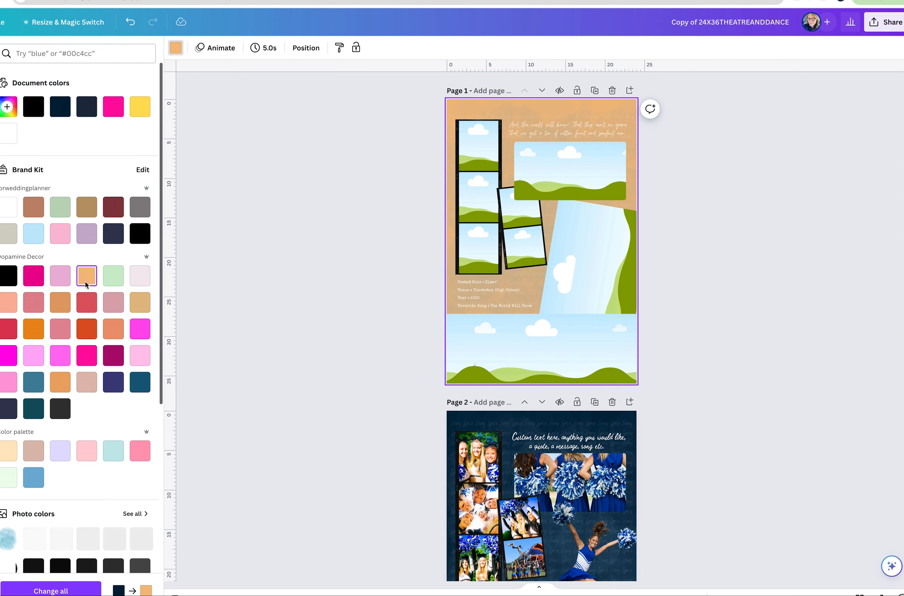
pyautogui.click(86, 302)
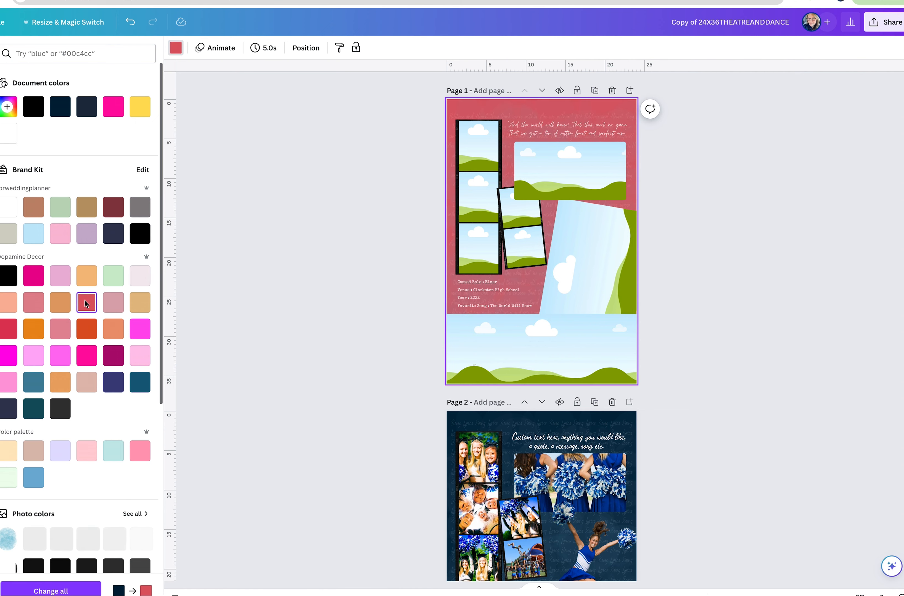